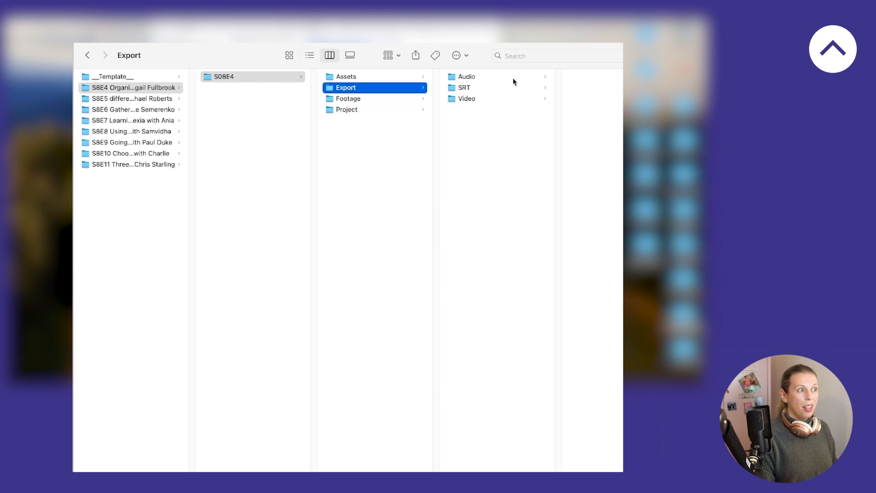
Step: Browse the S08E4 episode's Export and Assets folders, including the exported audio files
click(470, 78)
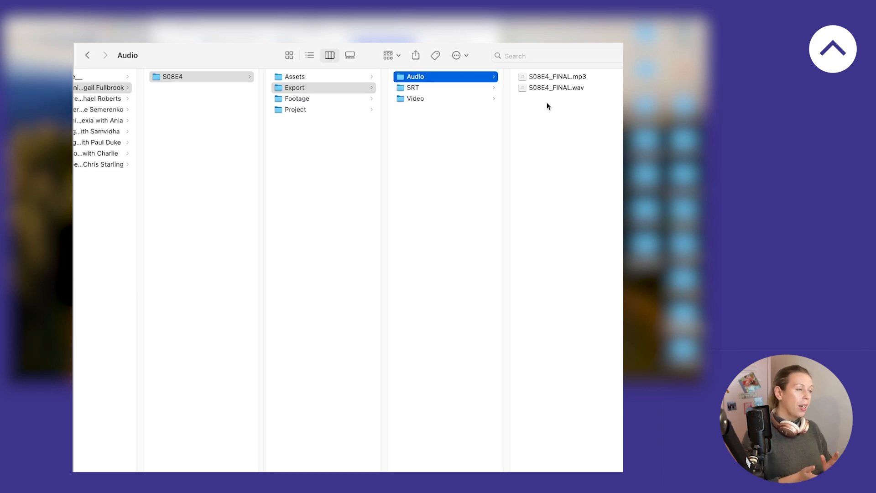
click(290, 87)
click(288, 80)
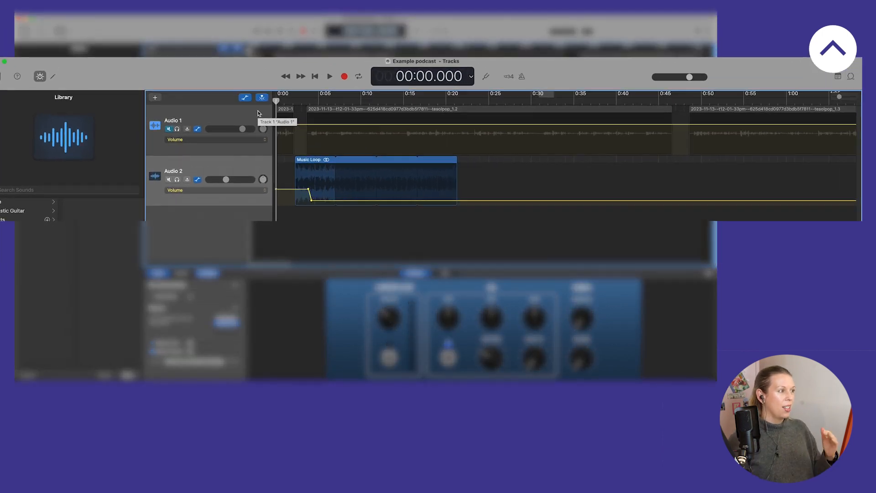
Step: Give the Audio 2 track the green music-note icon and rename the track as Music
click(247, 113)
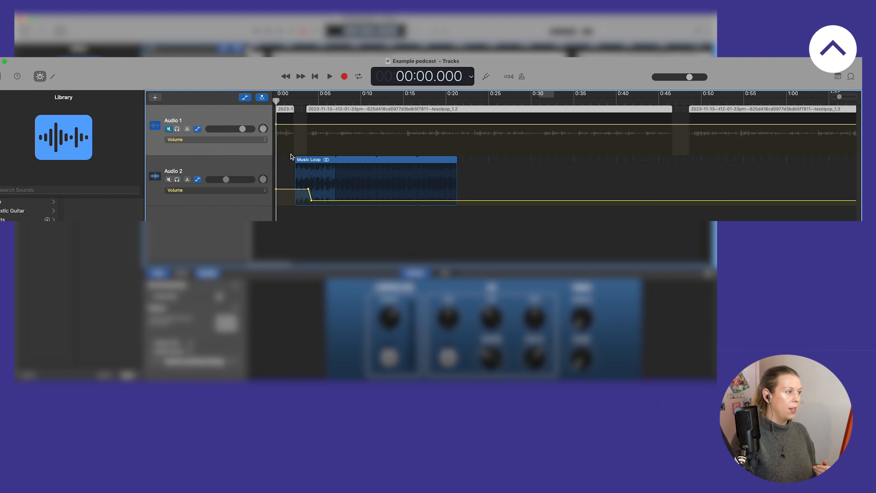
click(259, 164)
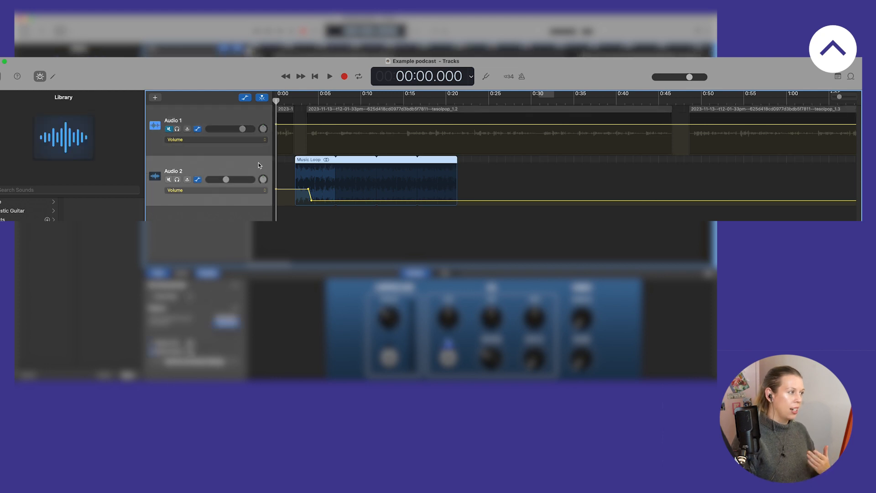
click(154, 177)
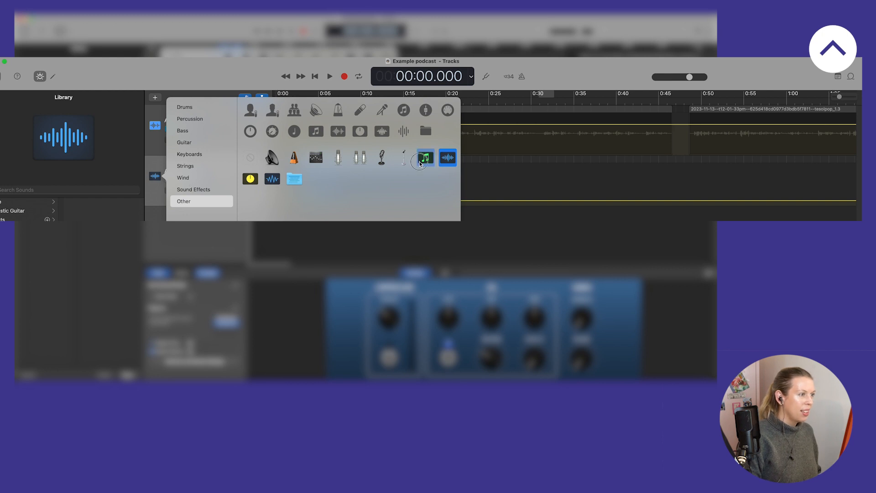
click(425, 157)
double_click(175, 171)
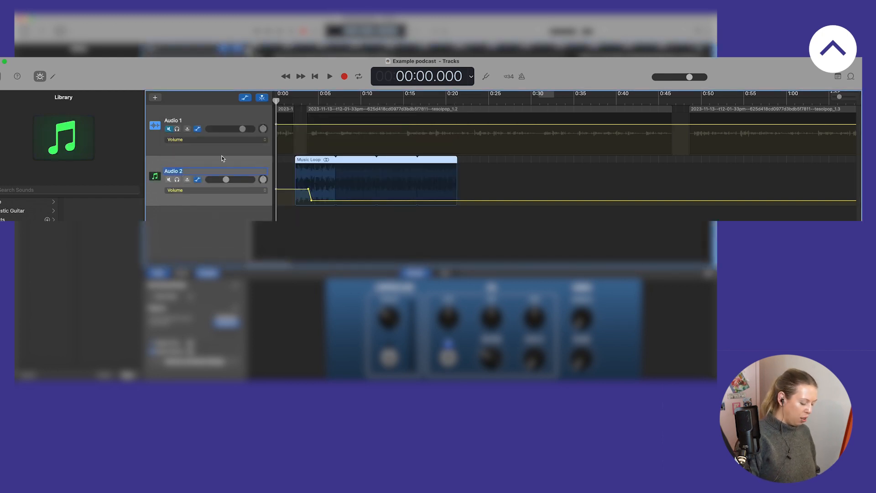
text(Music)
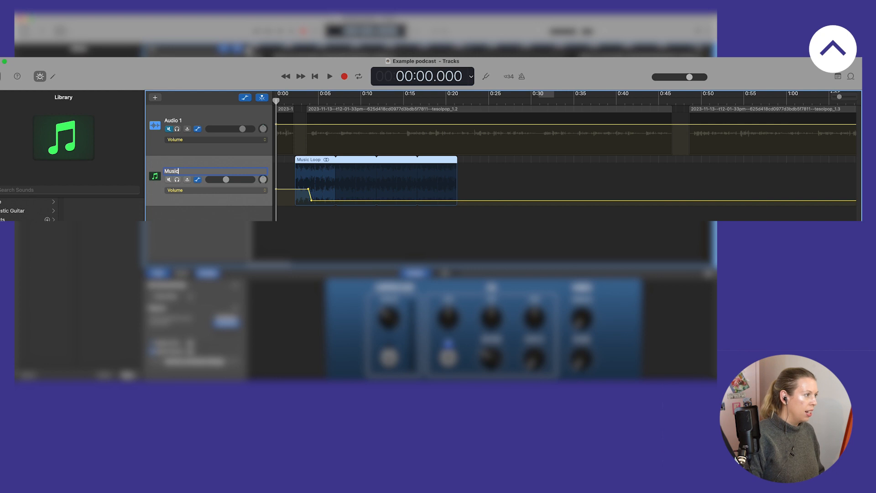
key(Return)
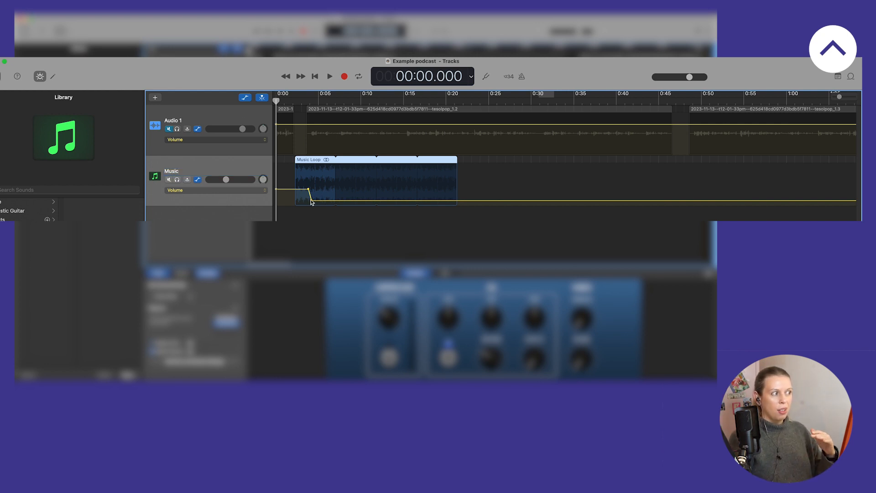
Step: Unmute the Audio 1 track and listen to the opening seconds with the speech and music playing together
key(space)
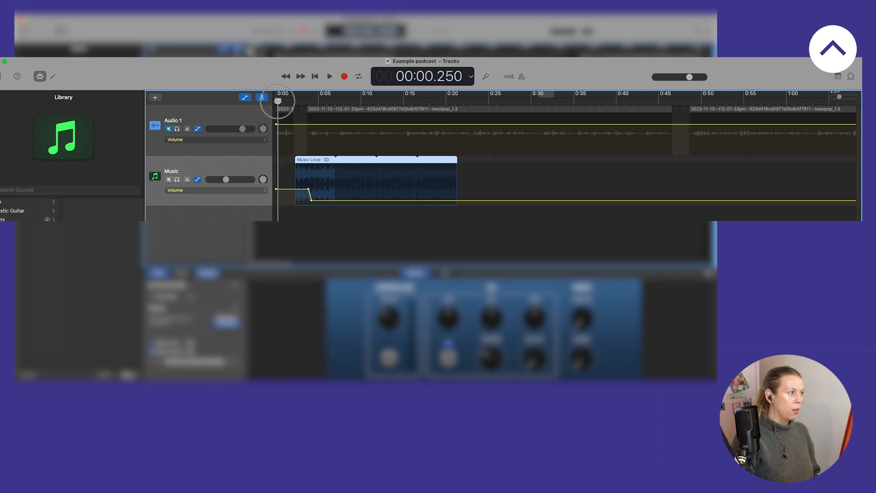
click(172, 134)
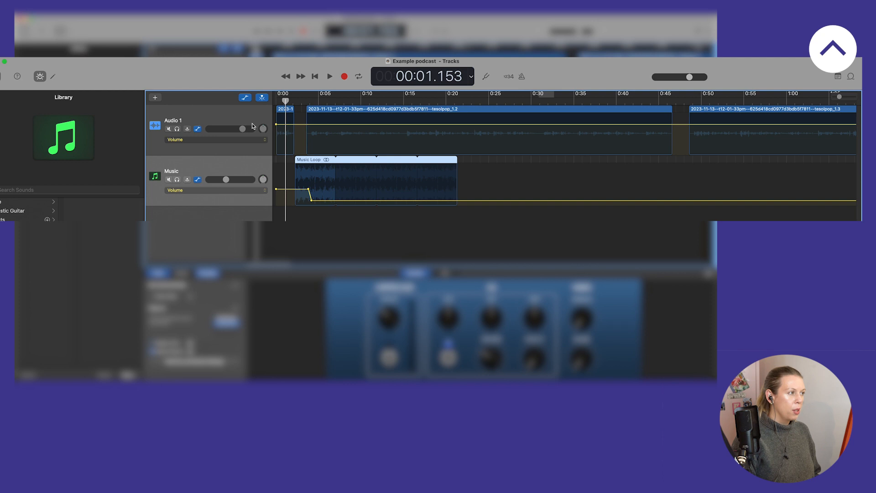
key(space)
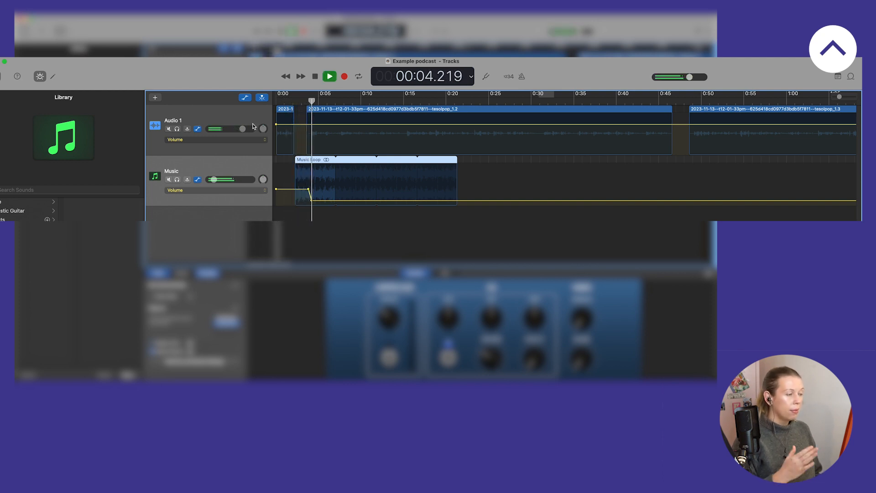
key(space)
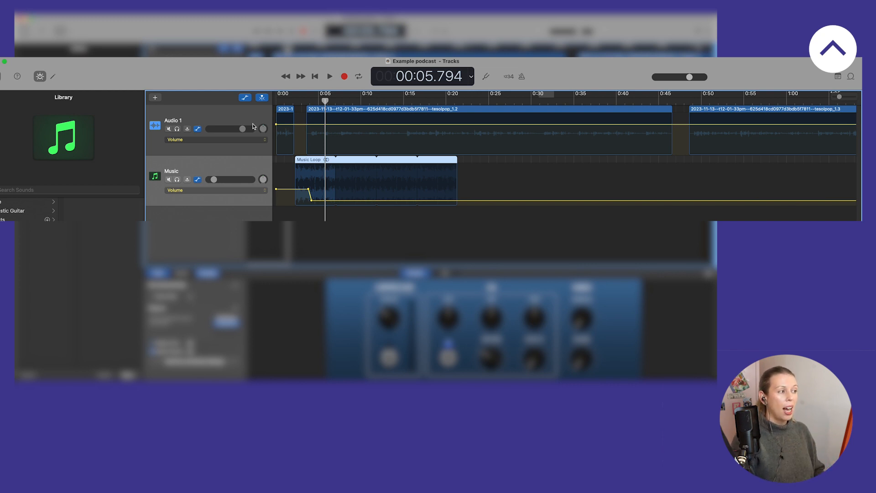
drag(324, 100, 336, 130)
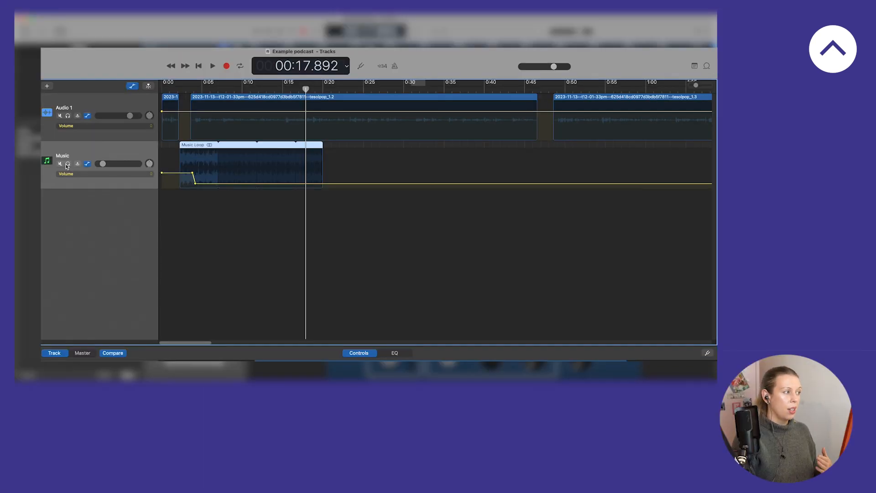
Step: Solo the Music track and paste a copy of the Music Loop region onto it at about 0:32.9
click(68, 164)
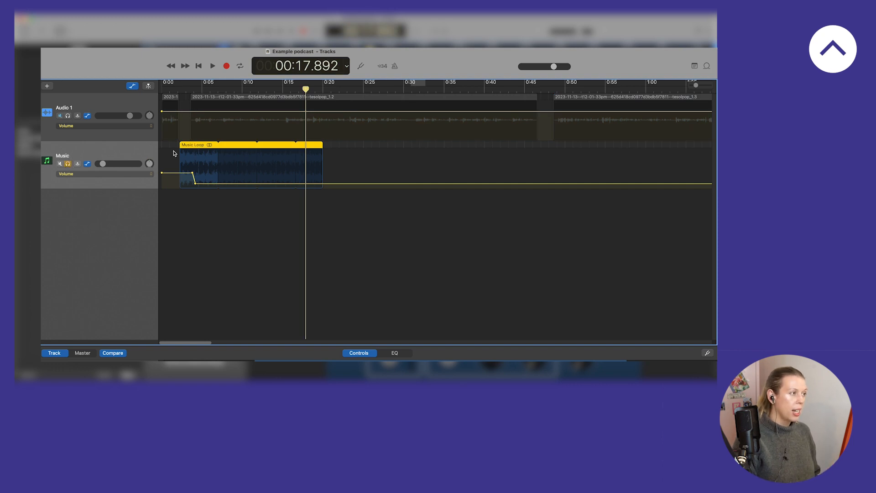
right_click(194, 147)
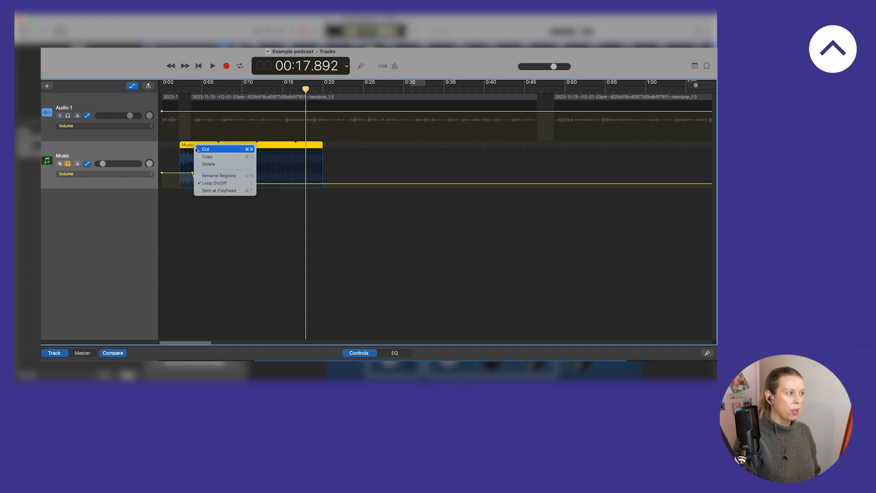
click(200, 157)
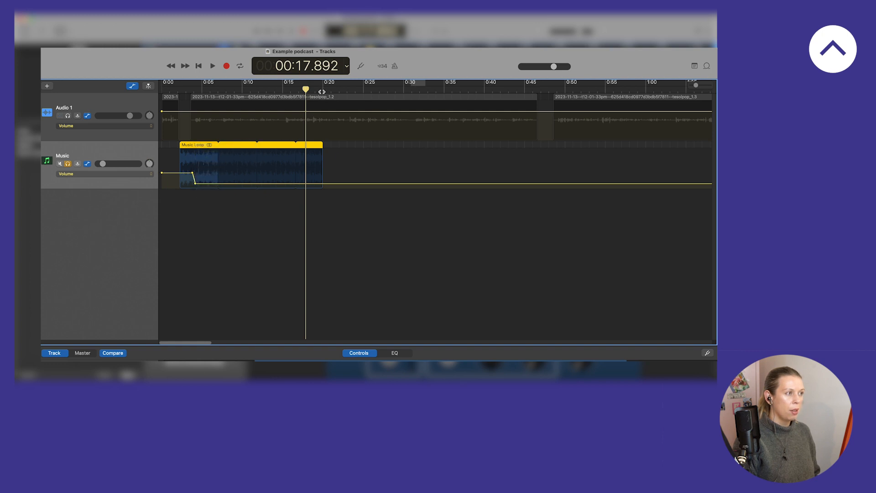
drag(306, 89, 427, 101)
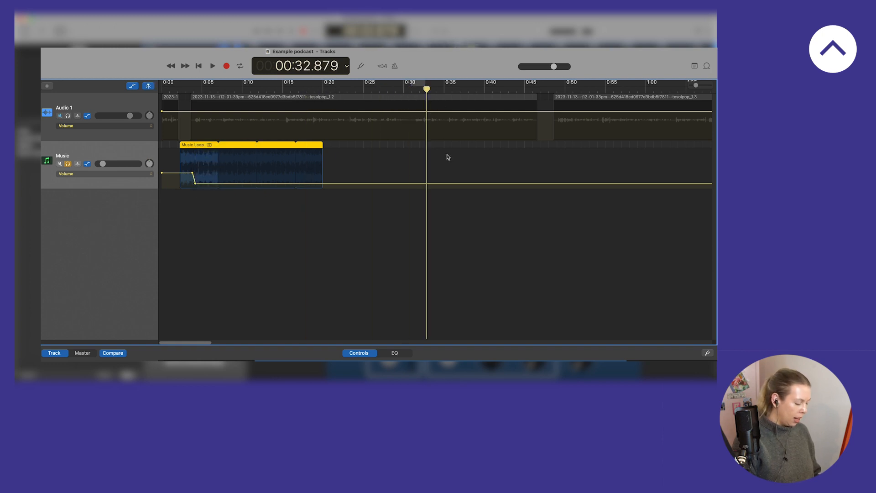
right_click(435, 166)
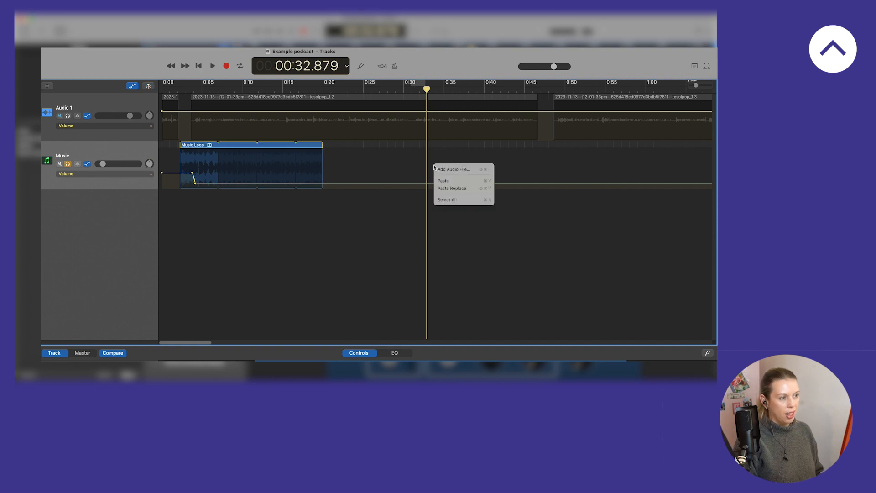
click(440, 179)
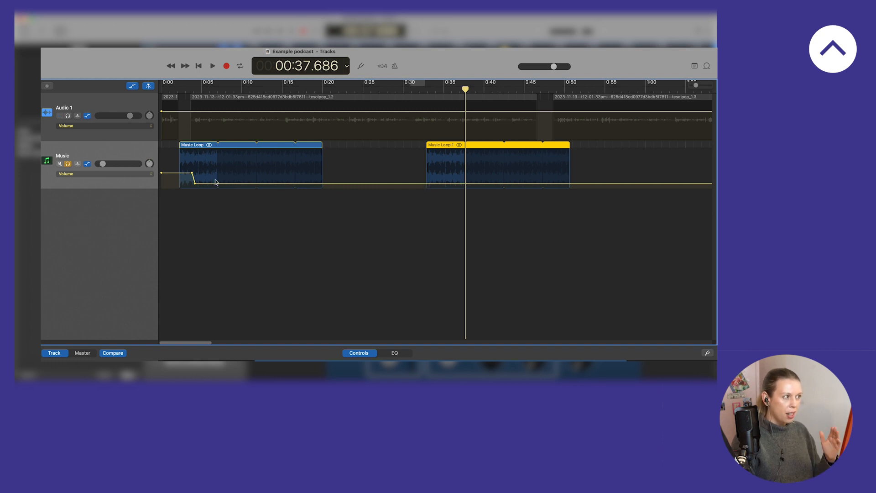
Step: Add three volume automation points to the Music track, from the start of the pasted loop to just past 0:34
click(246, 184)
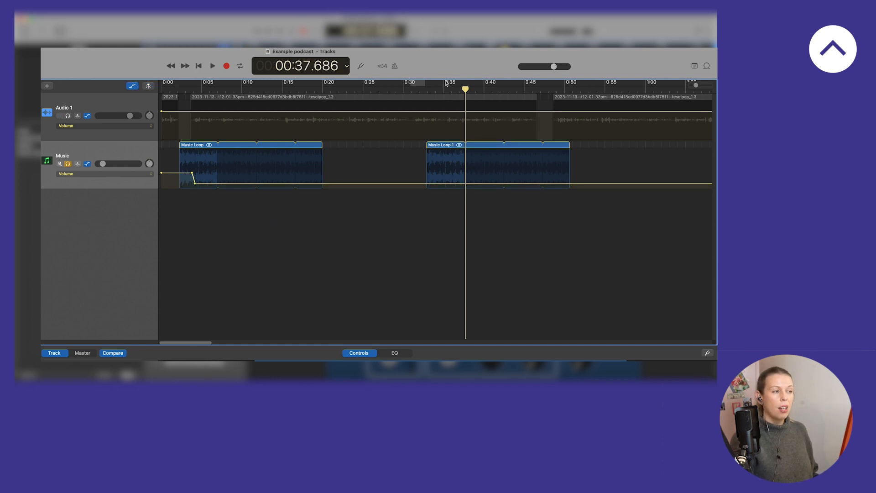
click(177, 174)
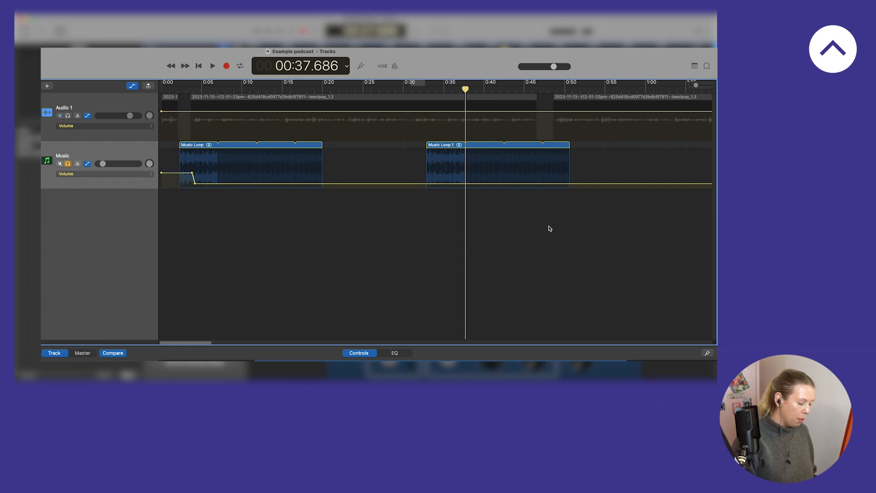
drag(696, 86, 700, 86)
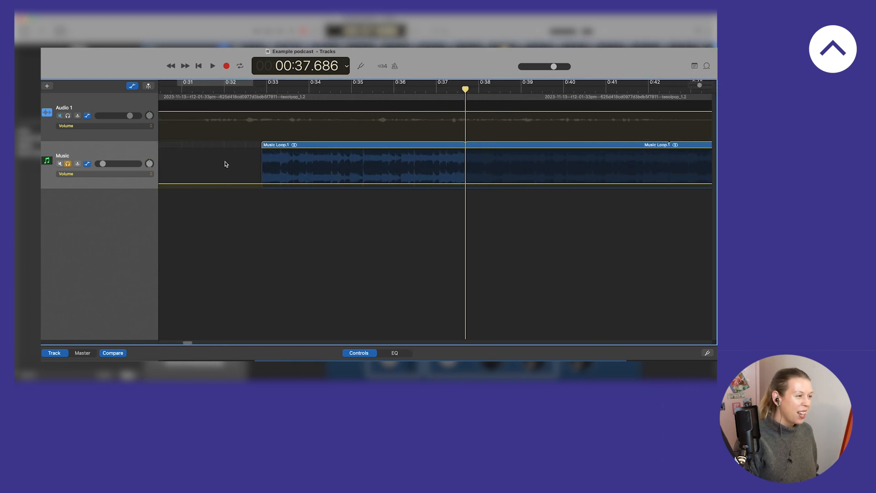
drag(465, 89, 252, 114)
click(261, 184)
drag(262, 185, 261, 184)
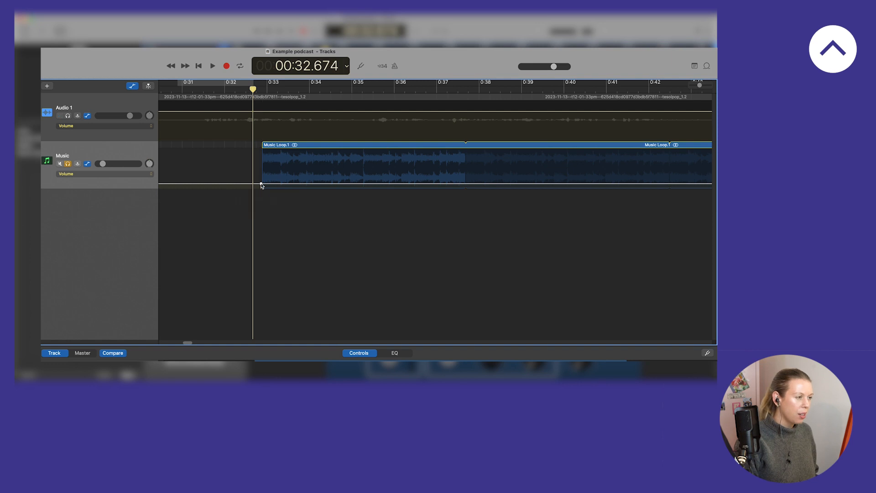
click(298, 184)
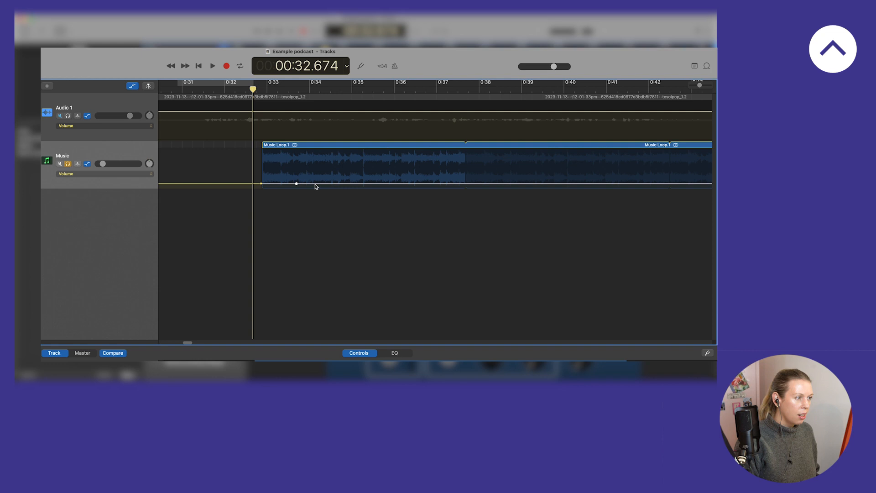
click(316, 184)
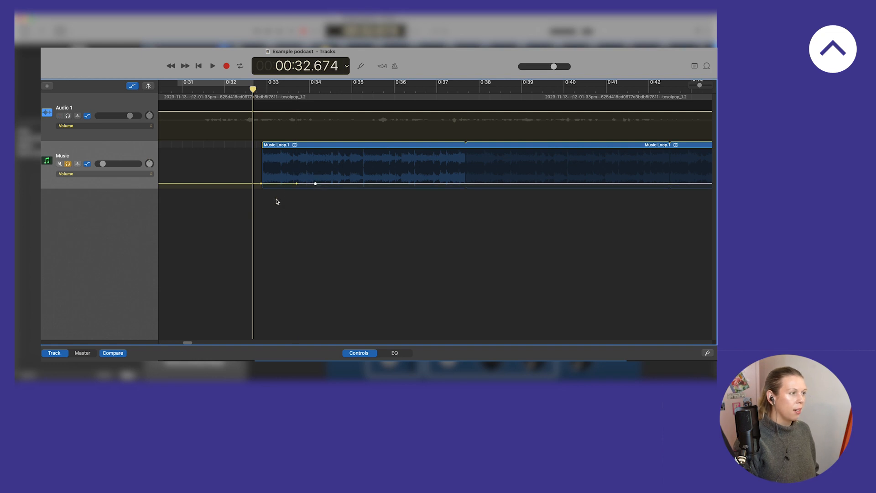
drag(255, 90, 252, 90)
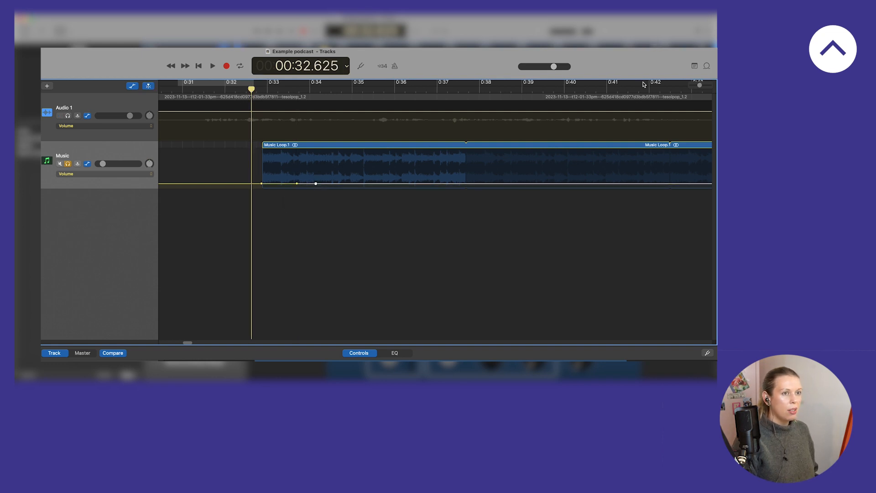
Step: Check the Music track's volume levels before and after the fade in the first music loop
drag(700, 85, 695, 87)
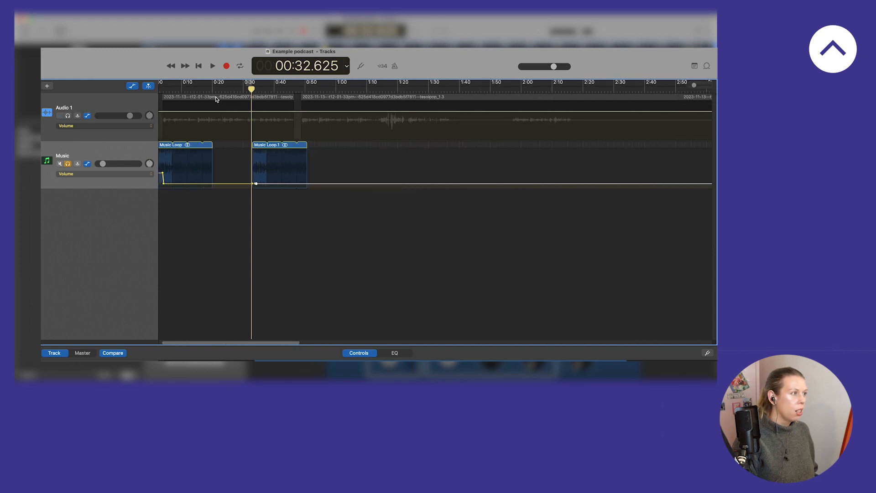
drag(252, 89, 160, 98)
drag(167, 174, 167, 173)
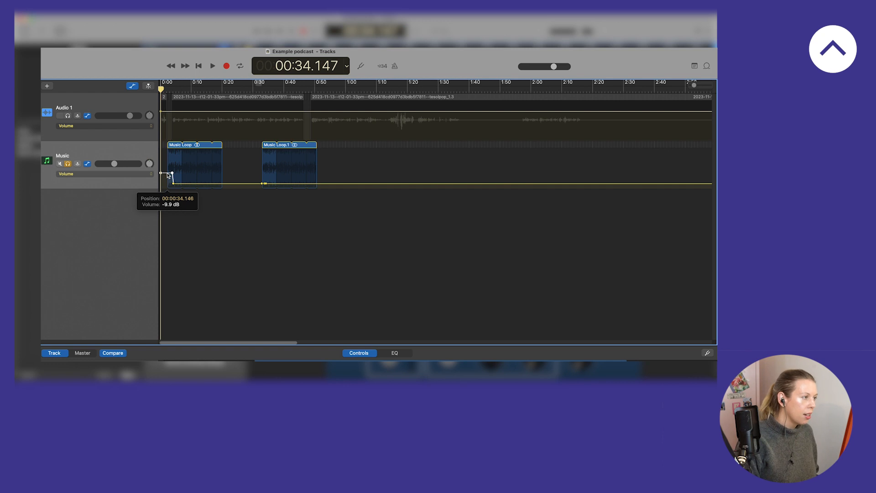
click(190, 186)
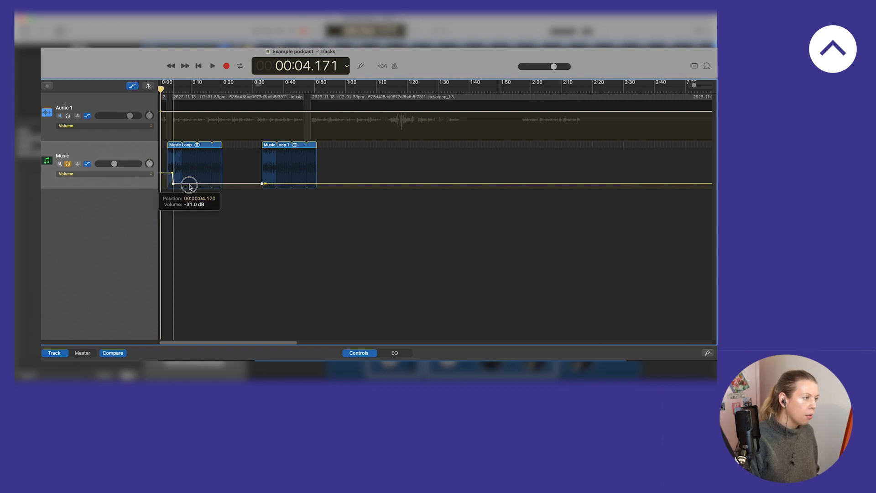
Step: Raise the volume point at the pasted loop's start to the first loop's opening level, sloping down to a point near 0:34
drag(695, 85, 700, 85)
drag(166, 343, 190, 343)
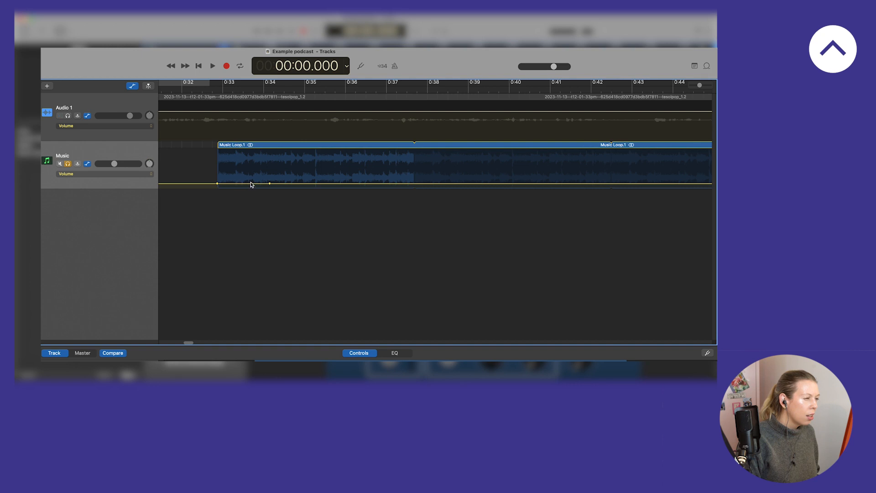
drag(252, 184, 217, 173)
key(Return)
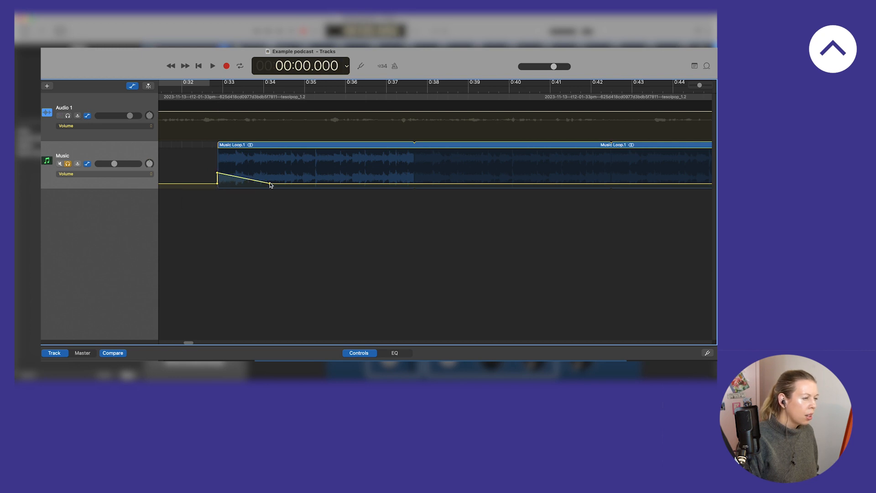
click(270, 183)
drag(270, 184, 266, 183)
key(Return)
Step: Shape the pasted loop's volume like the first loop's: hold the opening level until about 0:34, then fade down by about 0:34.7
drag(187, 342, 157, 340)
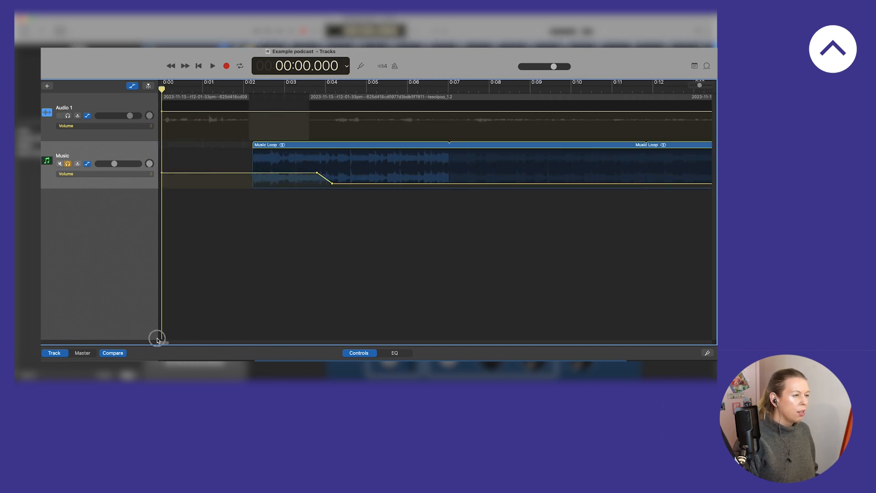
drag(172, 341, 187, 342)
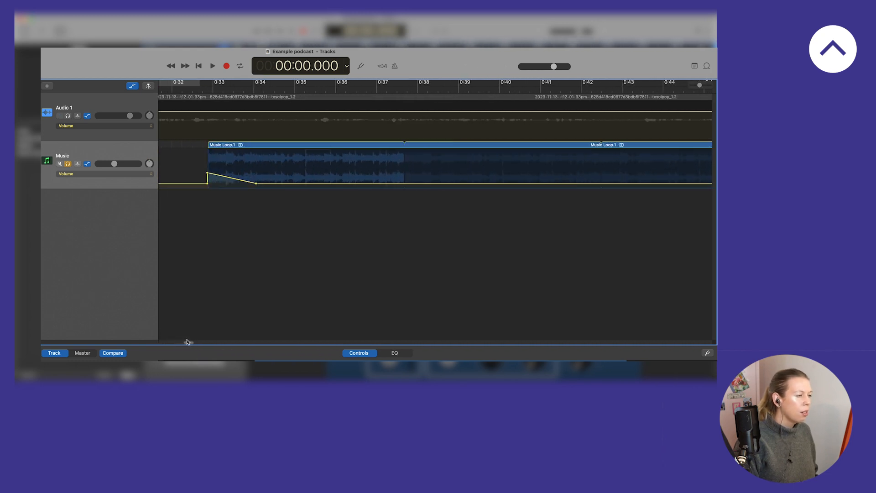
click(280, 184)
drag(257, 184, 283, 183)
Step: Play the soloed Music track from the start of the pasted loop to hear its fade
click(217, 90)
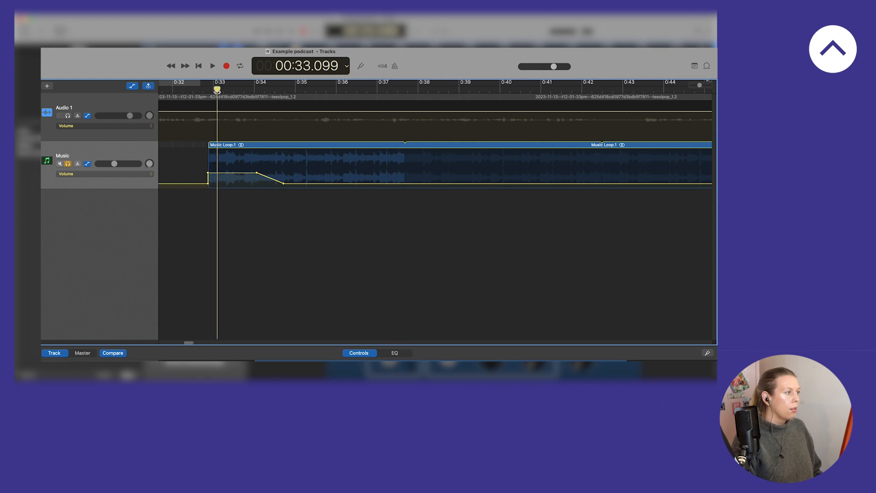
drag(217, 90, 207, 90)
key(space)
scroll(255, 151, left, 1)
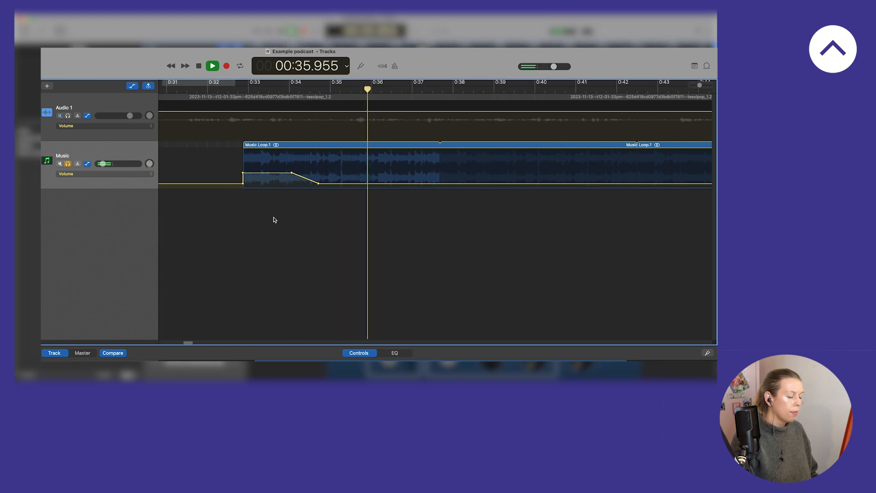
Step: Stop playback and add a new audio track below Music, giving it the green music-note icon
key(space)
drag(187, 343, 182, 344)
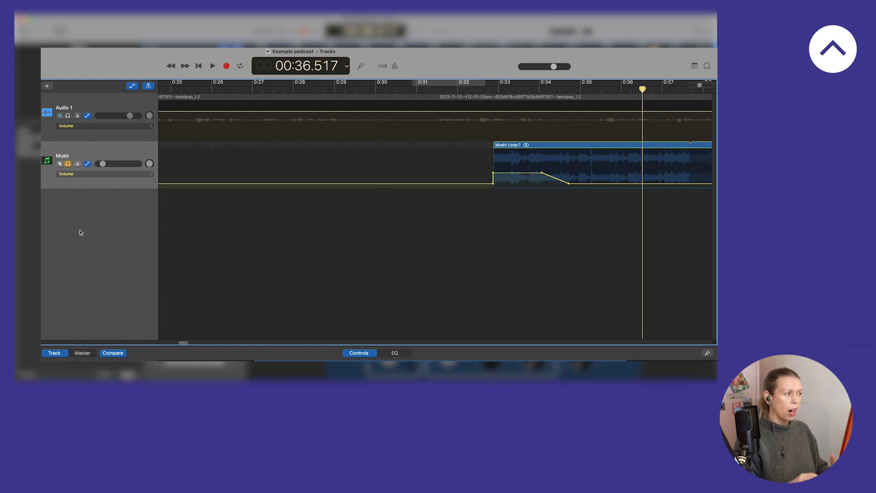
right_click(81, 233)
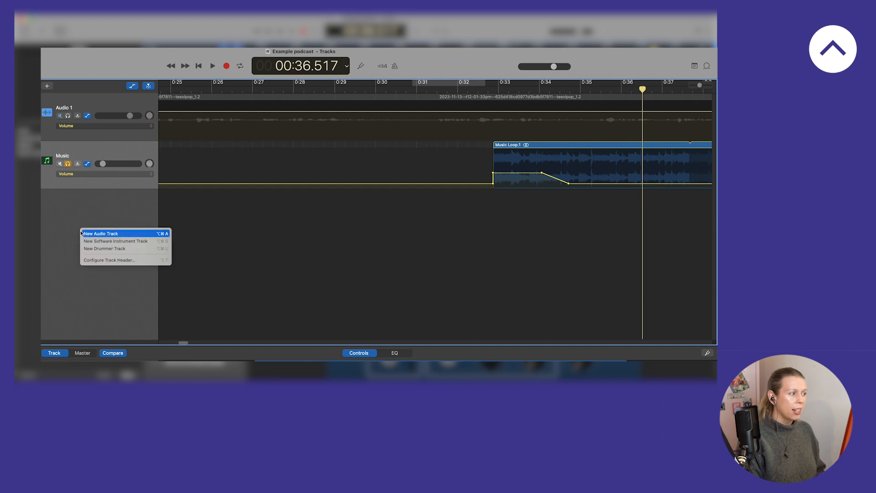
click(110, 237)
click(47, 208)
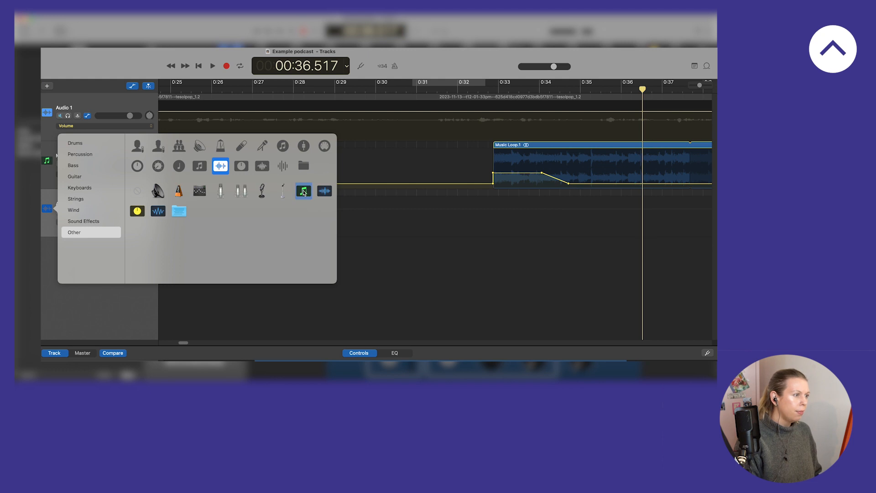
click(303, 191)
Step: Rename the new track to Music 2 and switch solo from the Music track to it
double_click(62, 205)
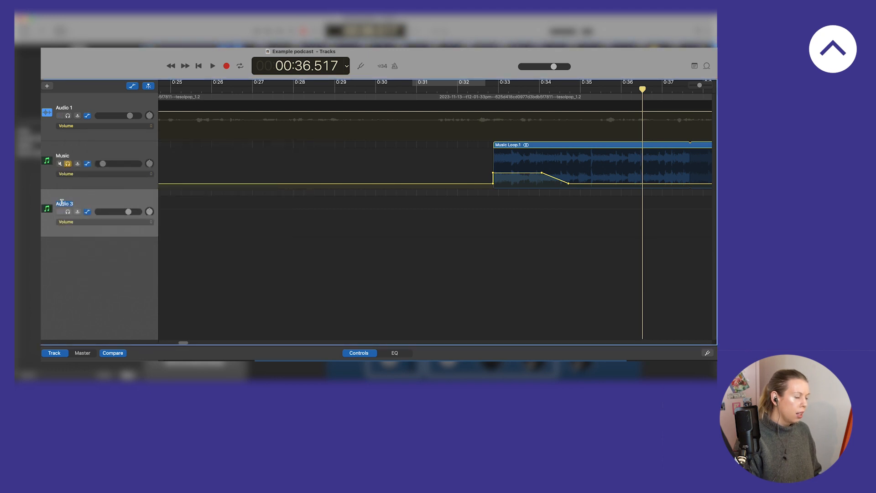
text(Music 2)
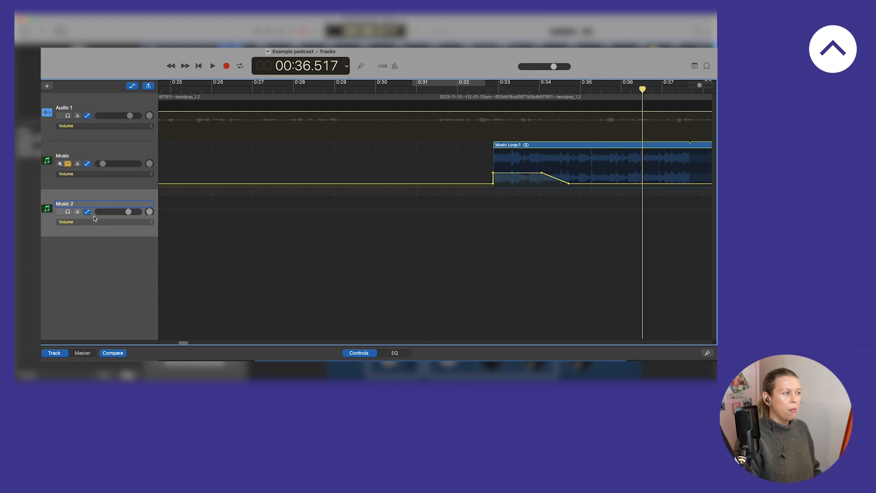
key(Return)
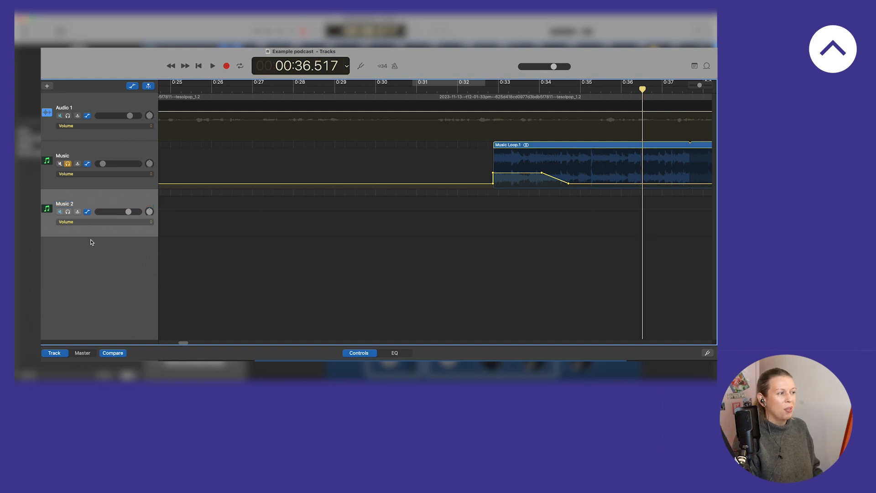
click(68, 212)
click(67, 165)
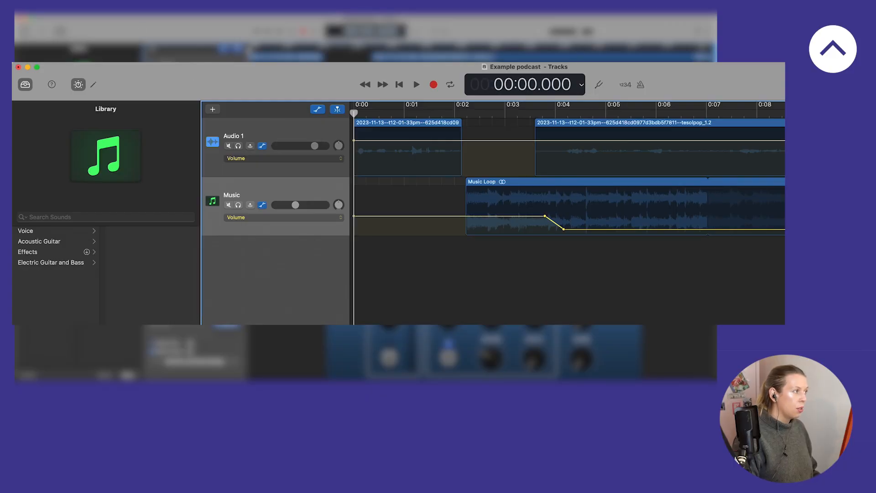
Step: Show the Master Track in the project
click(129, 56)
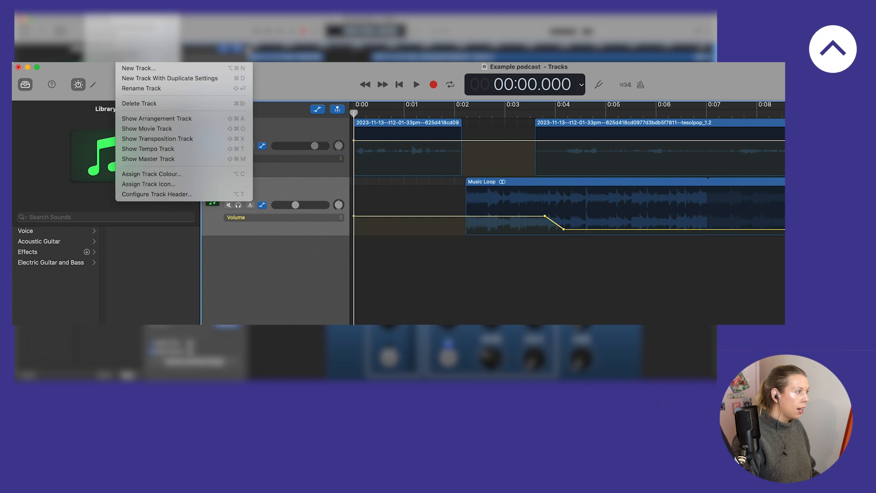
click(170, 159)
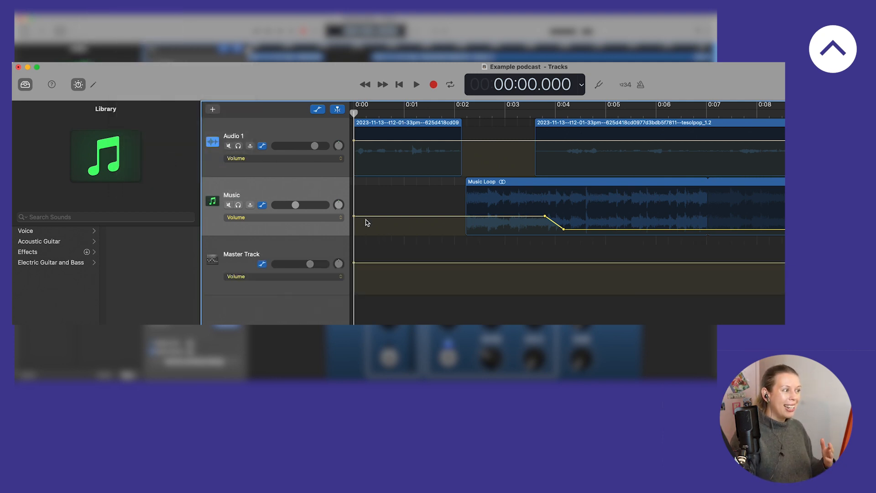
Step: Raise the Master Track's volume line and play the project from the start to hear the overall level
mouse_move(377, 263)
mouse_down()
mouse_move(375, 312)
mouse_move(372, 237)
mouse_move(372, 246)
mouse_up()
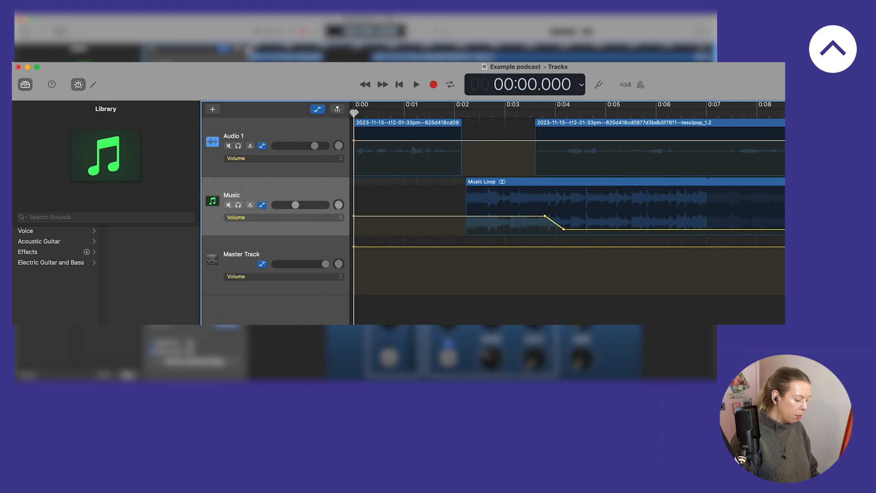
key(space)
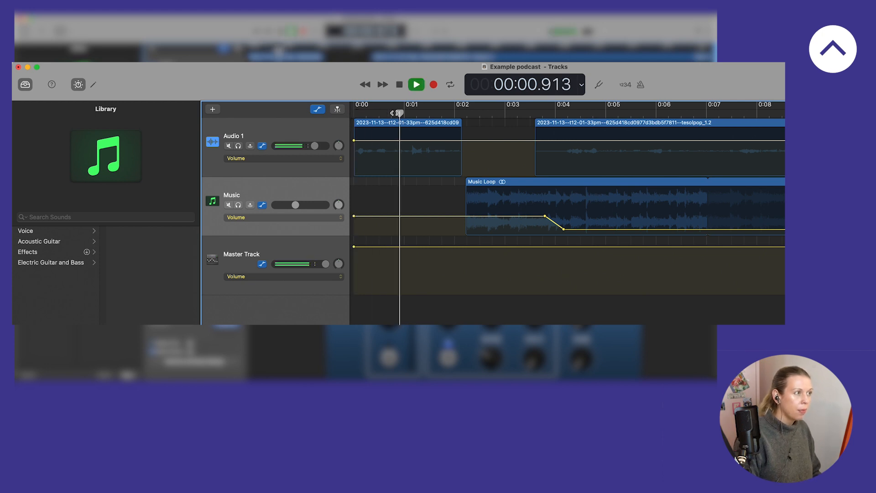
key(space)
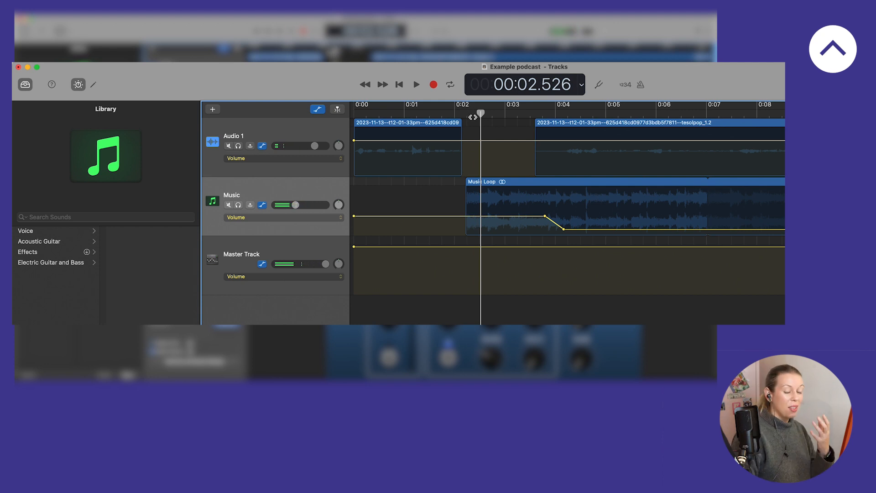
Step: Lower the Master Track's volume line back to its original level and play the mix from the start
drag(481, 111, 397, 120)
drag(361, 247, 362, 263)
drag(395, 106, 347, 120)
key(c)
click(337, 109)
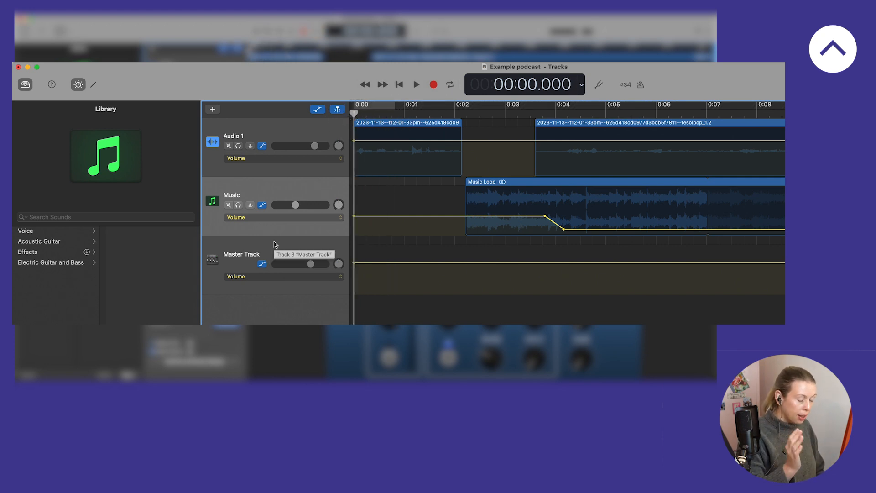
key(space)
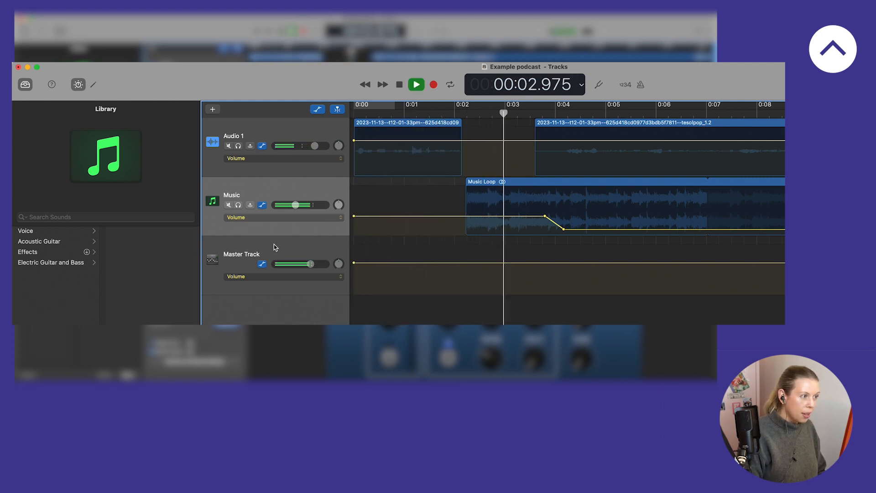
key(space)
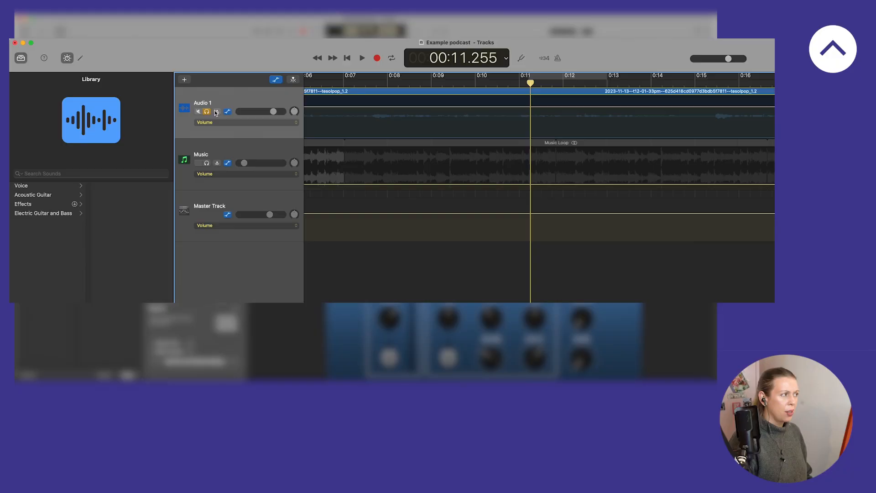
Step: With Audio 1 soloed, turn on cycling for the section from about 0:11 to 0:13 and play it
click(205, 113)
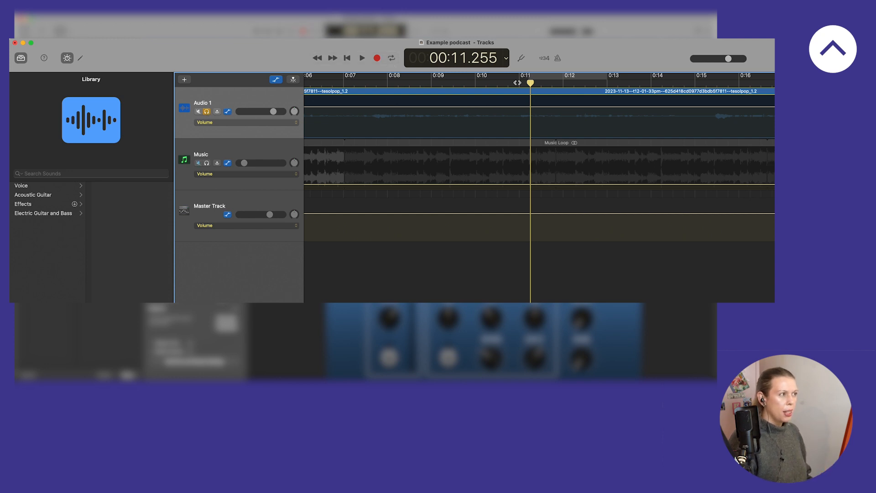
click(393, 59)
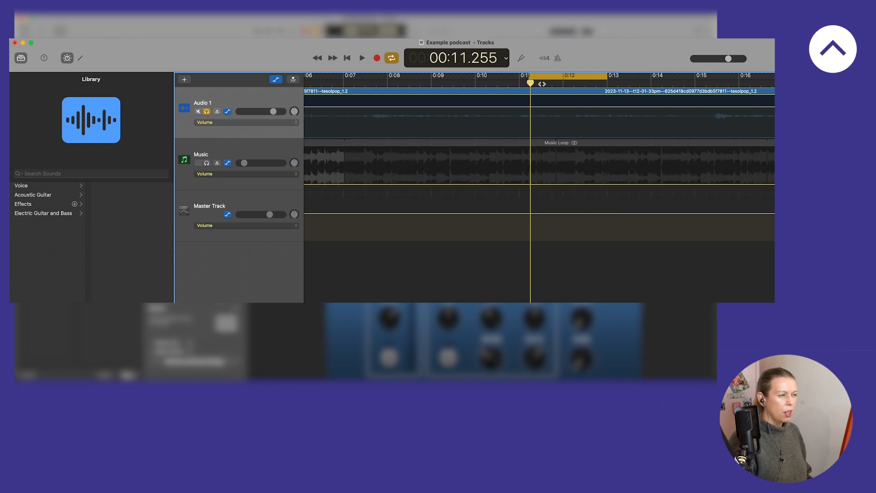
click(530, 83)
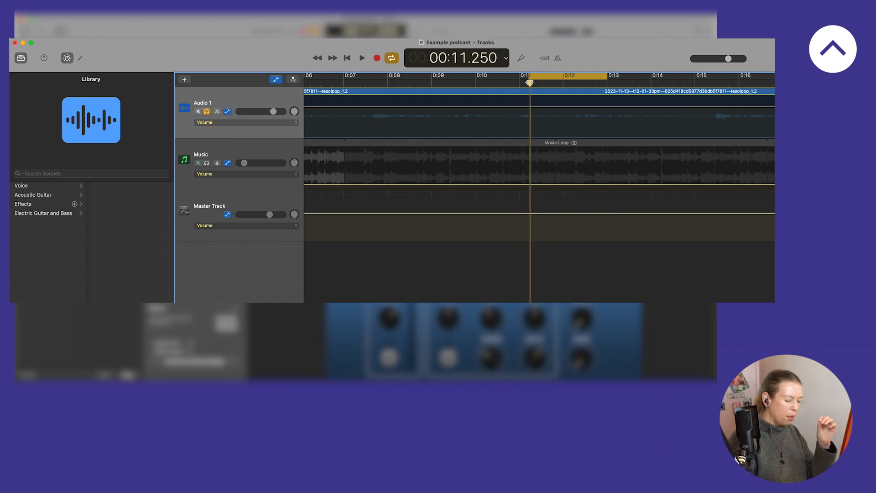
click(529, 83)
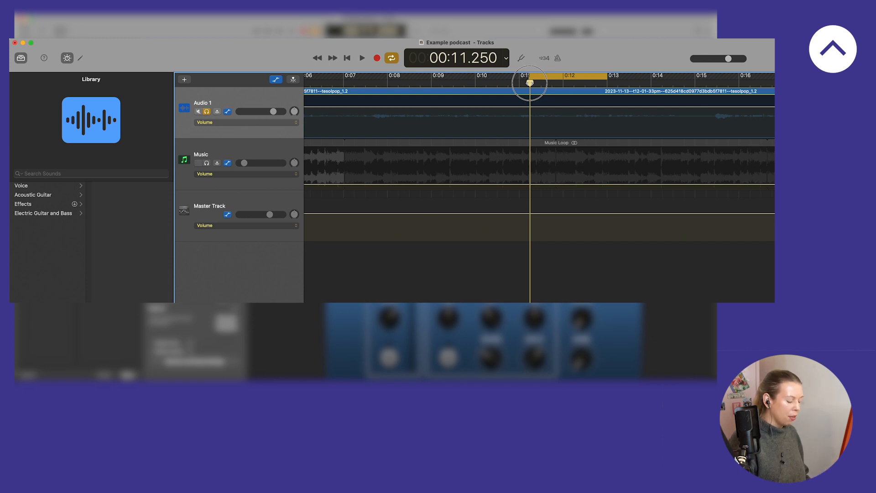
key(space)
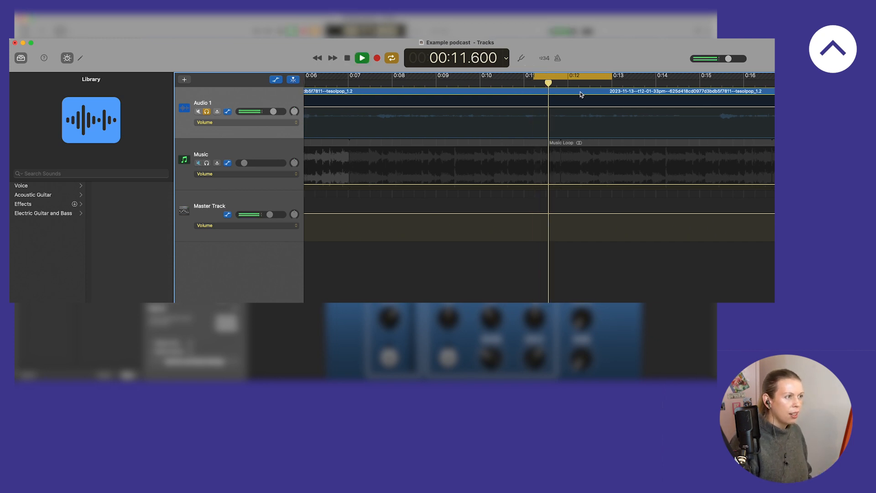
key(space)
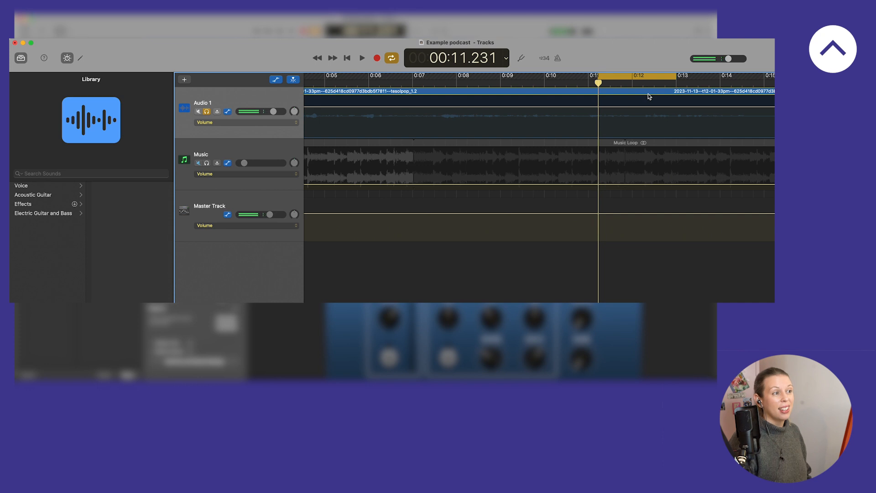
Step: Select the Audio 1 speech regions, turn on the track's Noise Gate and play the cycled section
click(449, 96)
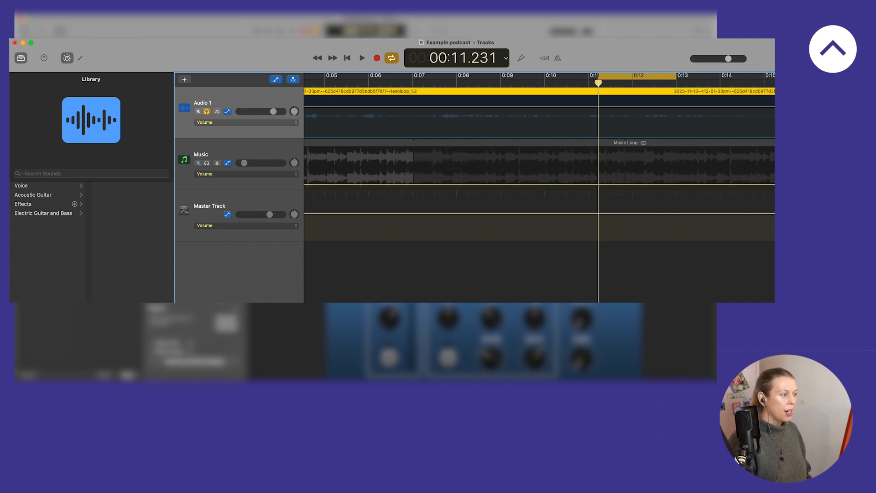
click(429, 340)
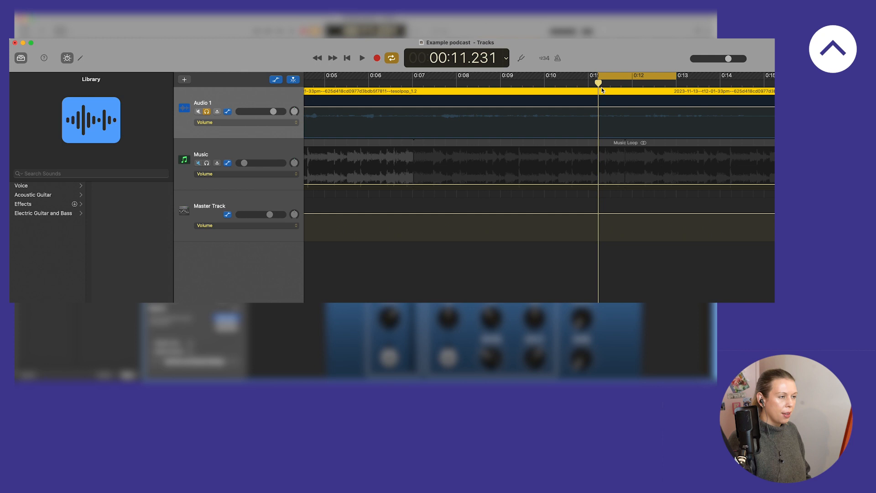
key(space)
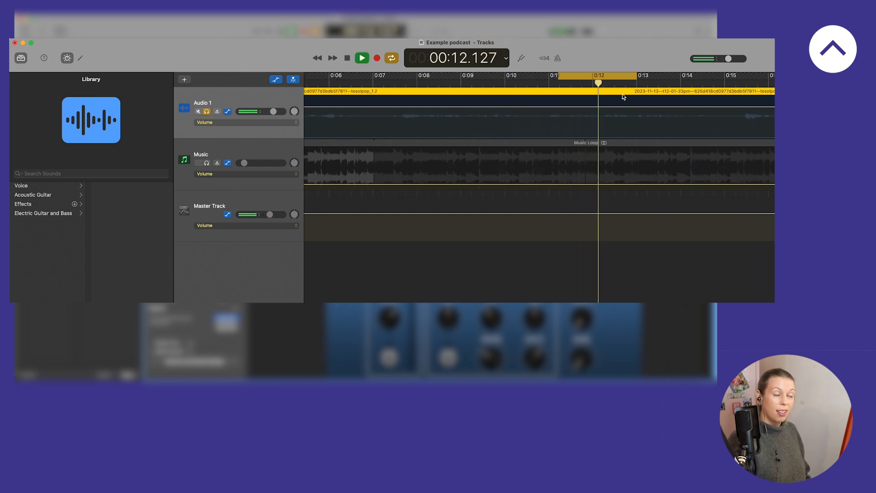
key(space)
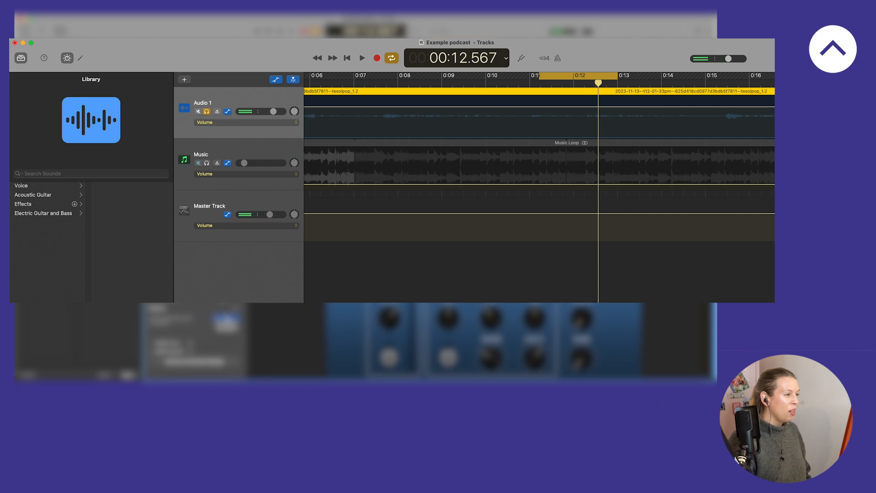
Step: Open the Noise Gate settings for Audio 1 and play the cycled section to hear the current threshold
click(220, 317)
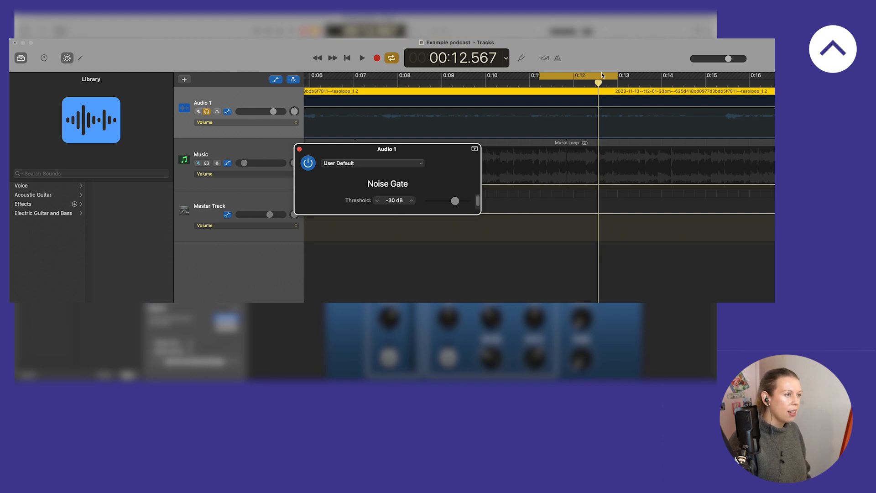
key(space)
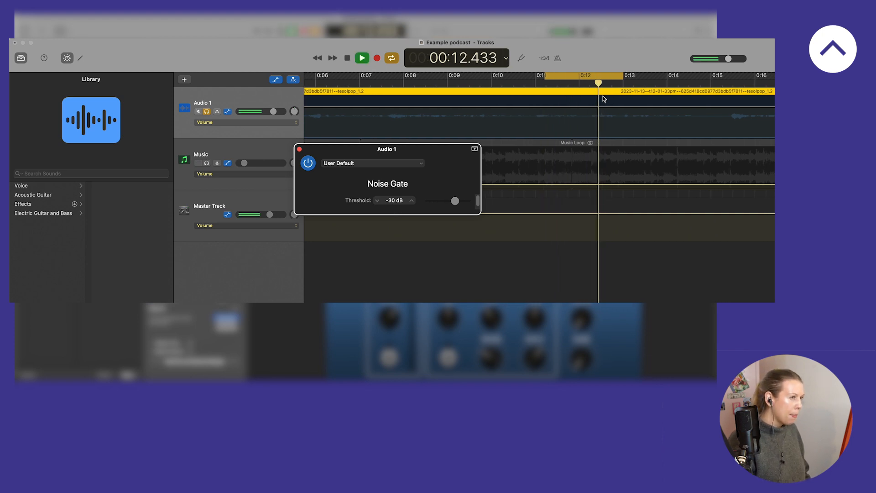
key(space)
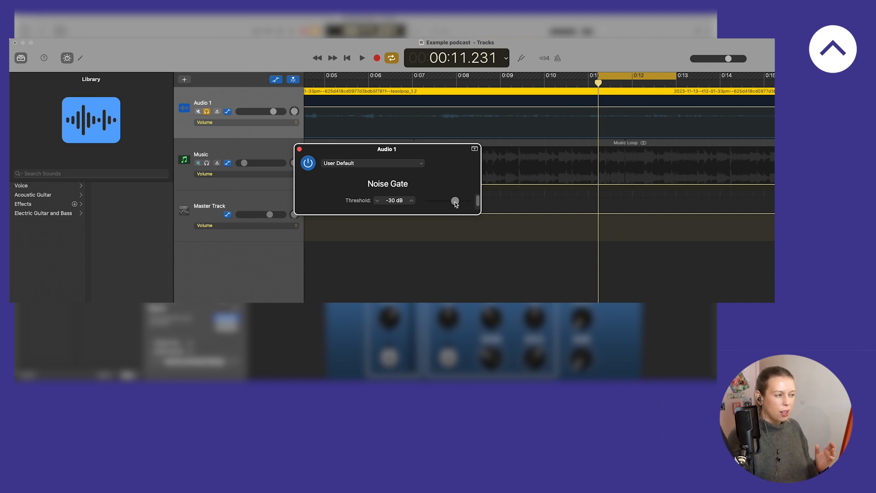
Step: Set the Noise Gate threshold on Audio 1 to -35 dB and play the cycled section
drag(455, 203, 454, 203)
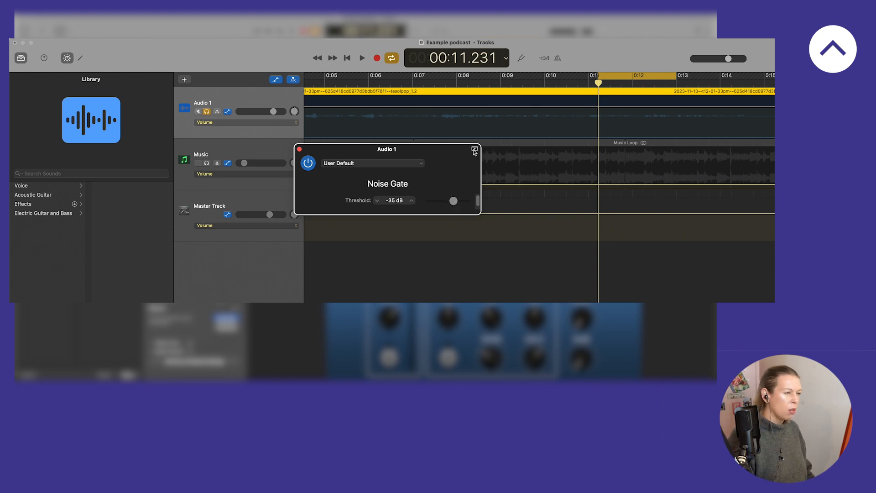
key(space)
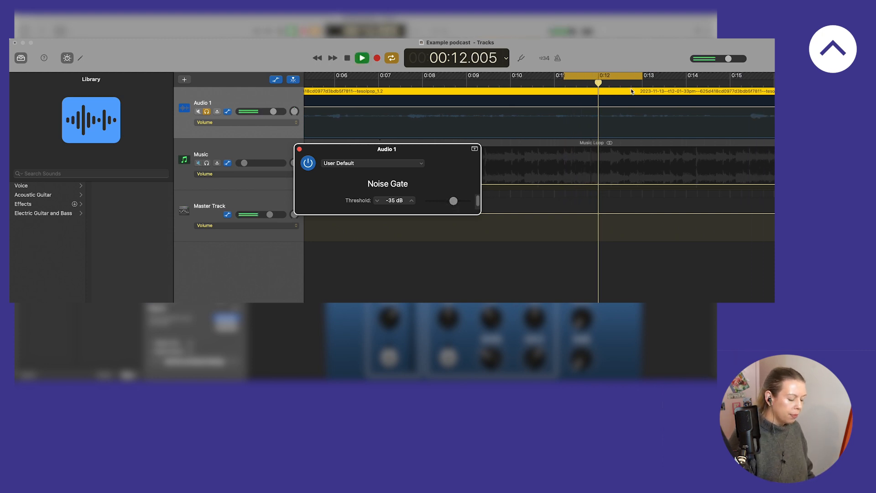
key(space)
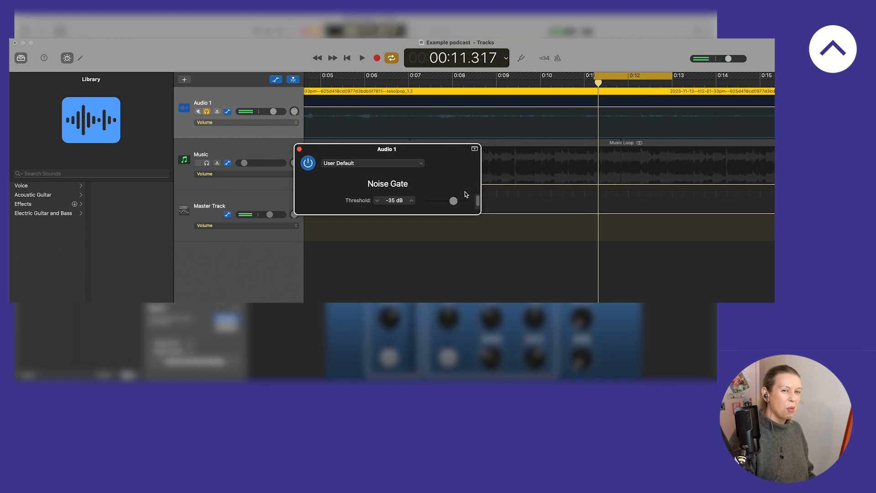
Step: Set the Noise Gate threshold on Audio 1 to -33 dB and play the cycled section
drag(458, 204, 459, 204)
key(space)
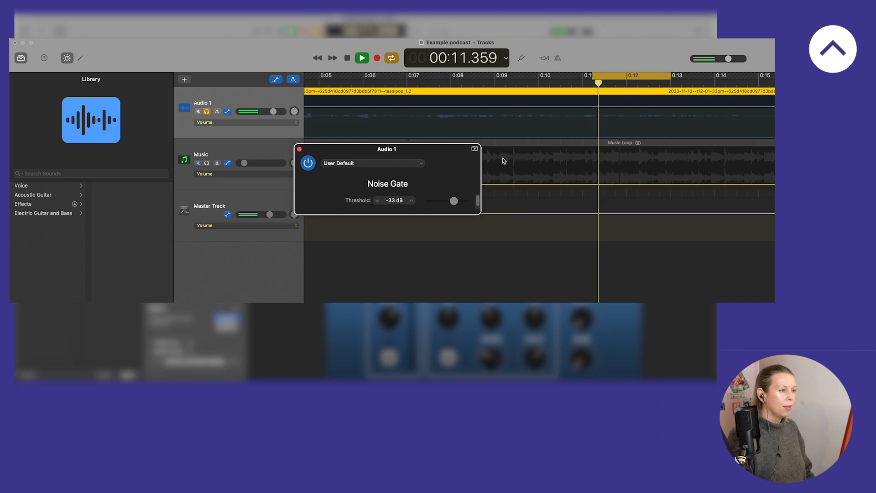
key(space)
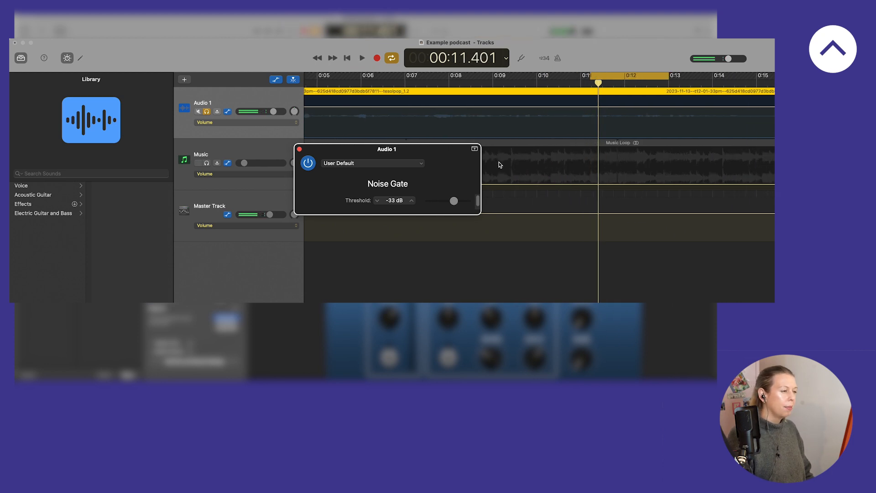
Step: Set the Noise Gate threshold on Audio 1 to -32 dB and play the cycled section
drag(454, 201, 454, 202)
key(space)
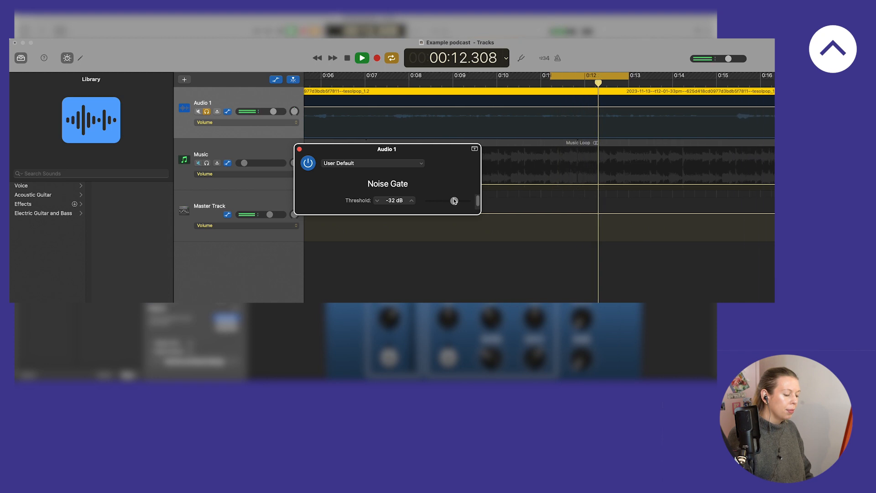
key(space)
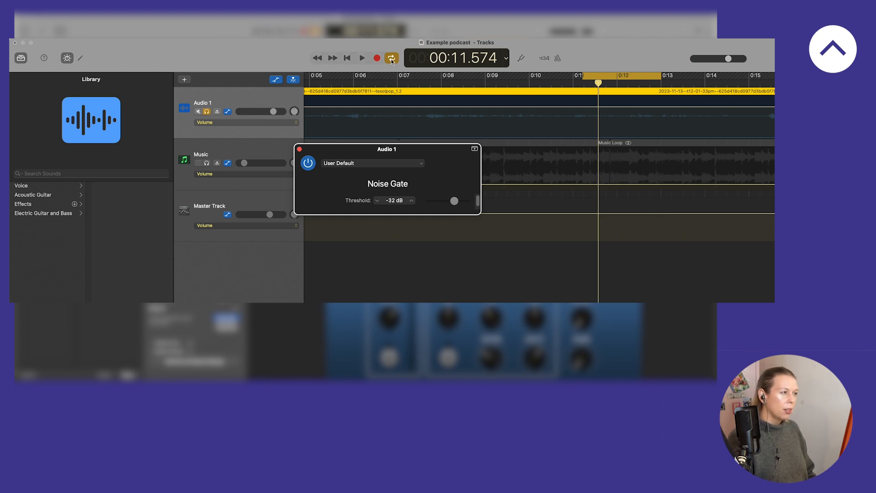
Step: Turn off the cycle region and play Audio 1 from about 7.5 seconds with the current Noise Gate setting
click(392, 59)
drag(601, 80, 417, 87)
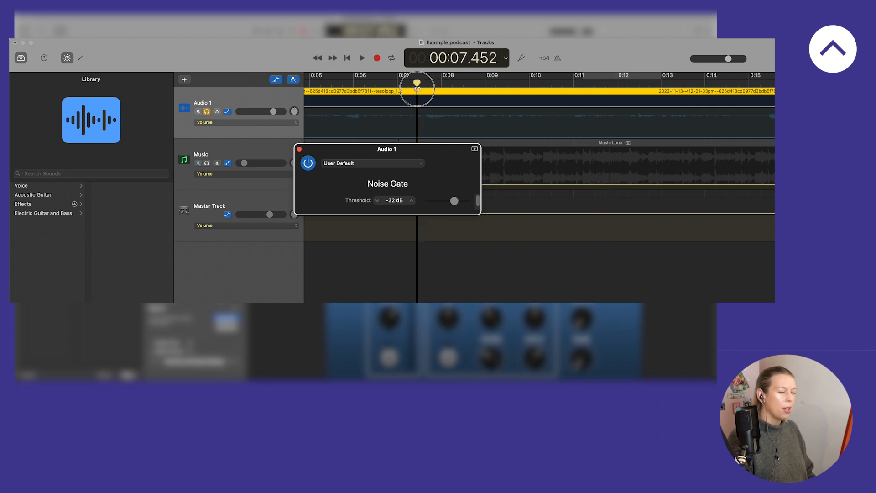
key(space)
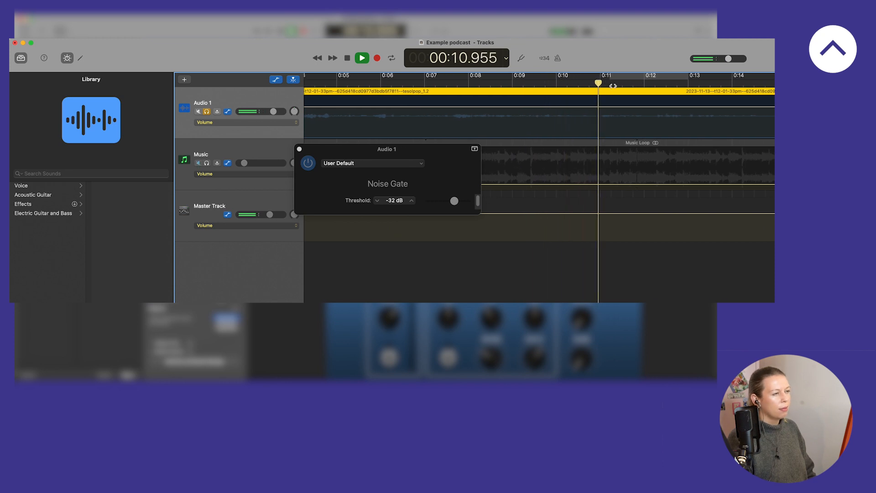
Step: Set the Noise Gate threshold on Audio 1 to -38 dB and play the voice passage twice, starting from about 8.8 seconds the first time
drag(599, 85, 484, 87)
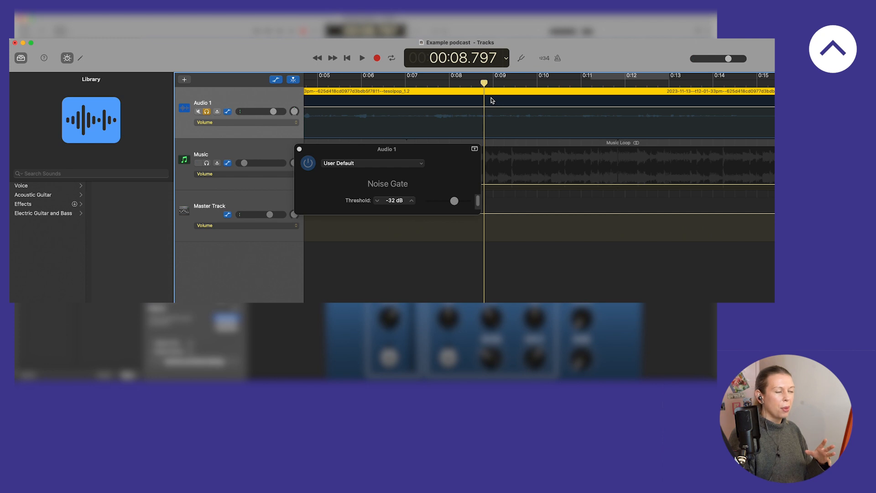
click(410, 209)
drag(454, 202, 452, 203)
key(space)
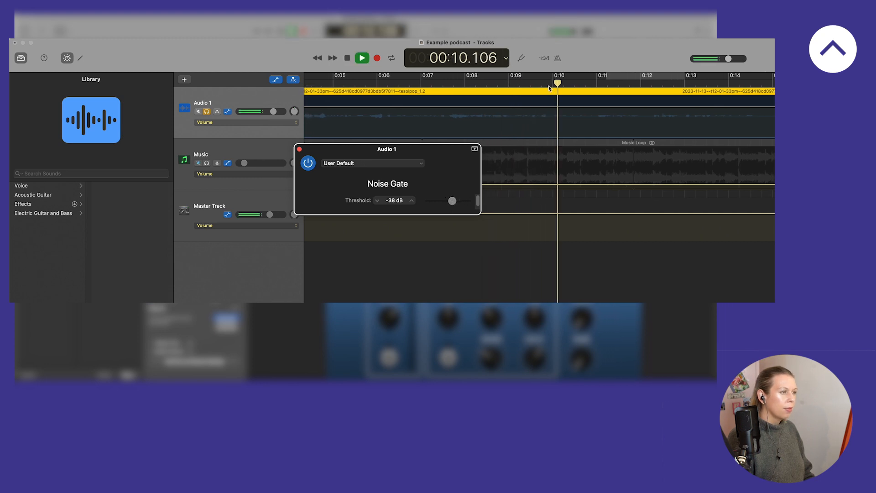
key(space)
drag(601, 84, 419, 83)
key(space)
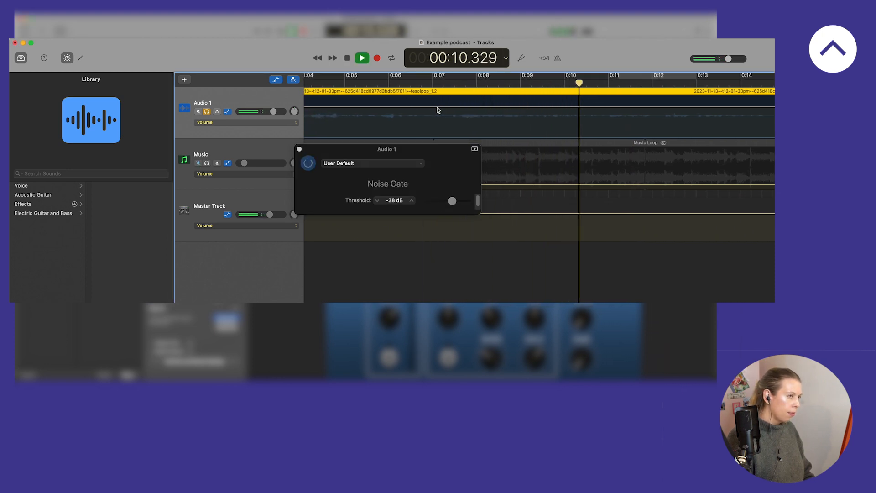
key(space)
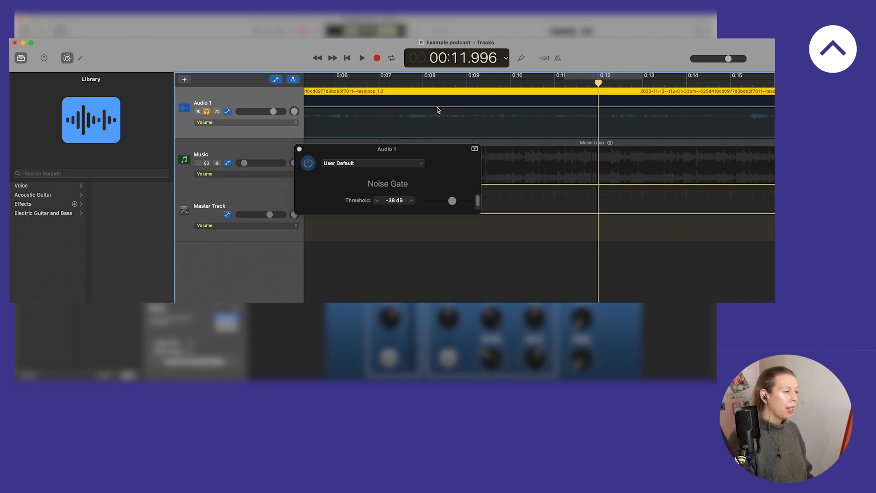
Step: Close the Noise Gate settings for Audio 1
click(300, 149)
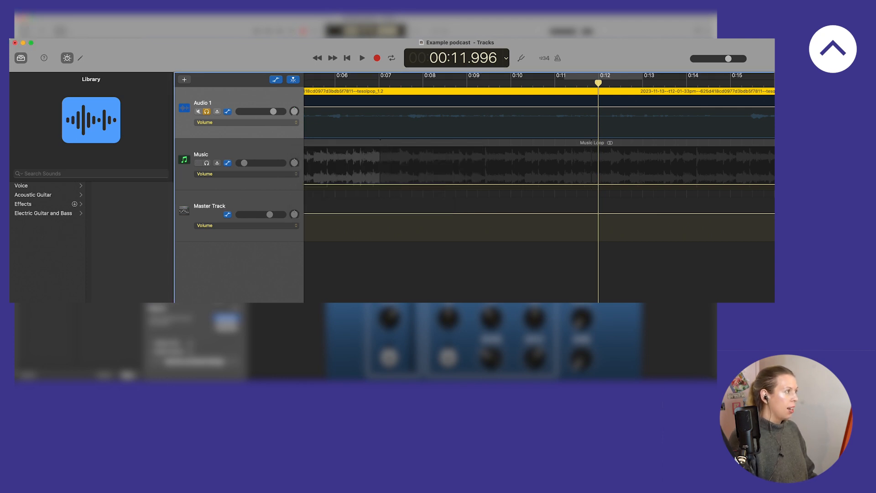
click(73, 32)
click(97, 93)
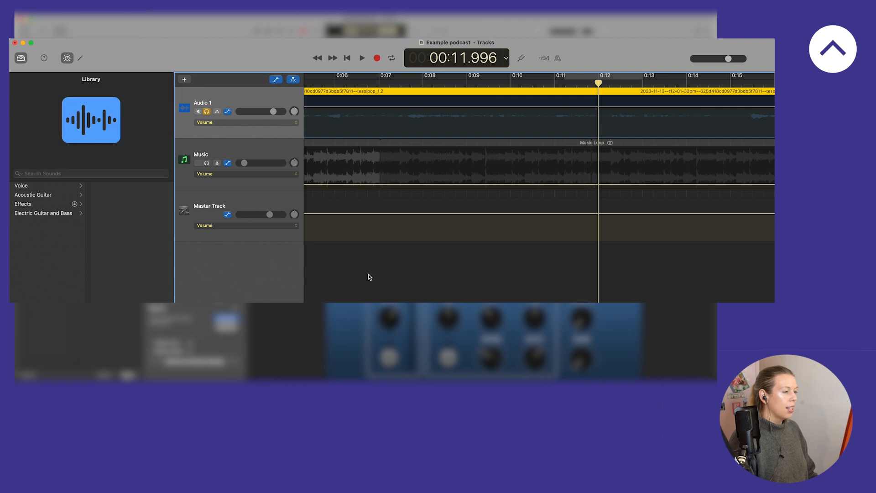